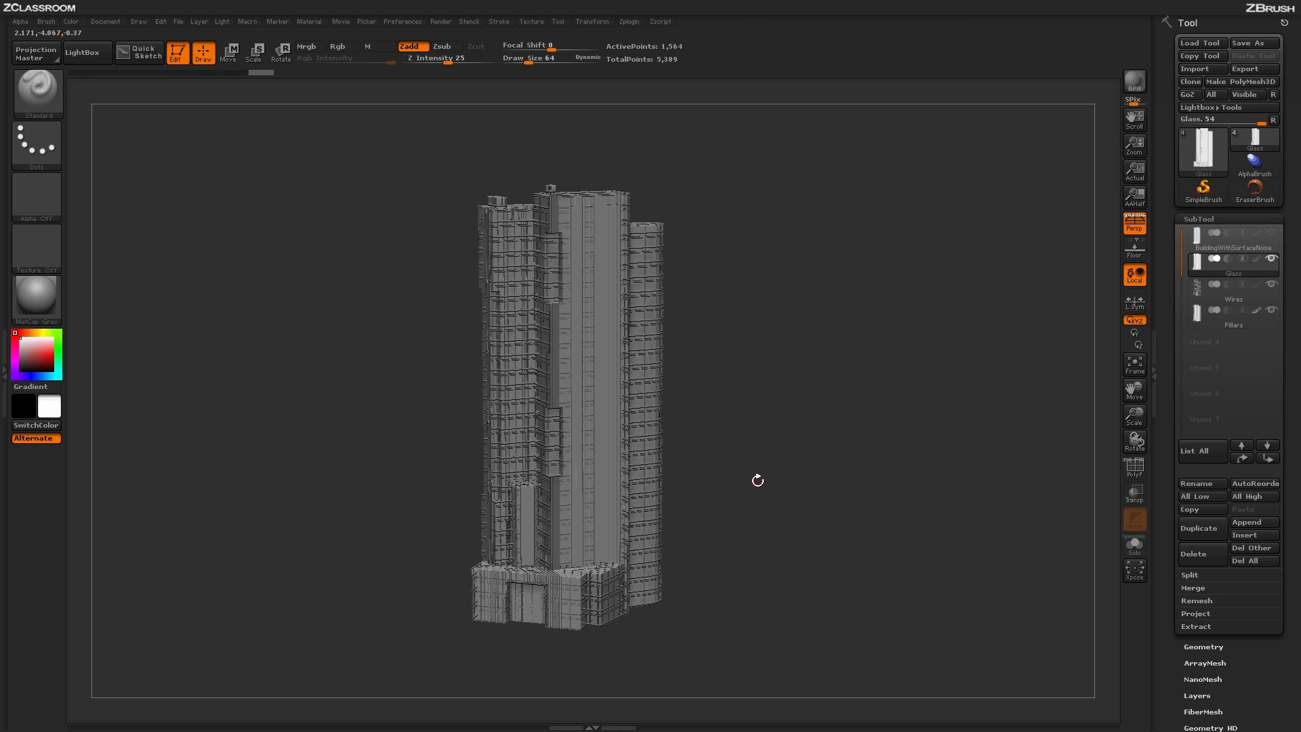
# - Solo the Glass subtool, then view the Wires and Pillars subtools each on their own
pyautogui.moveTo(1239, 297)
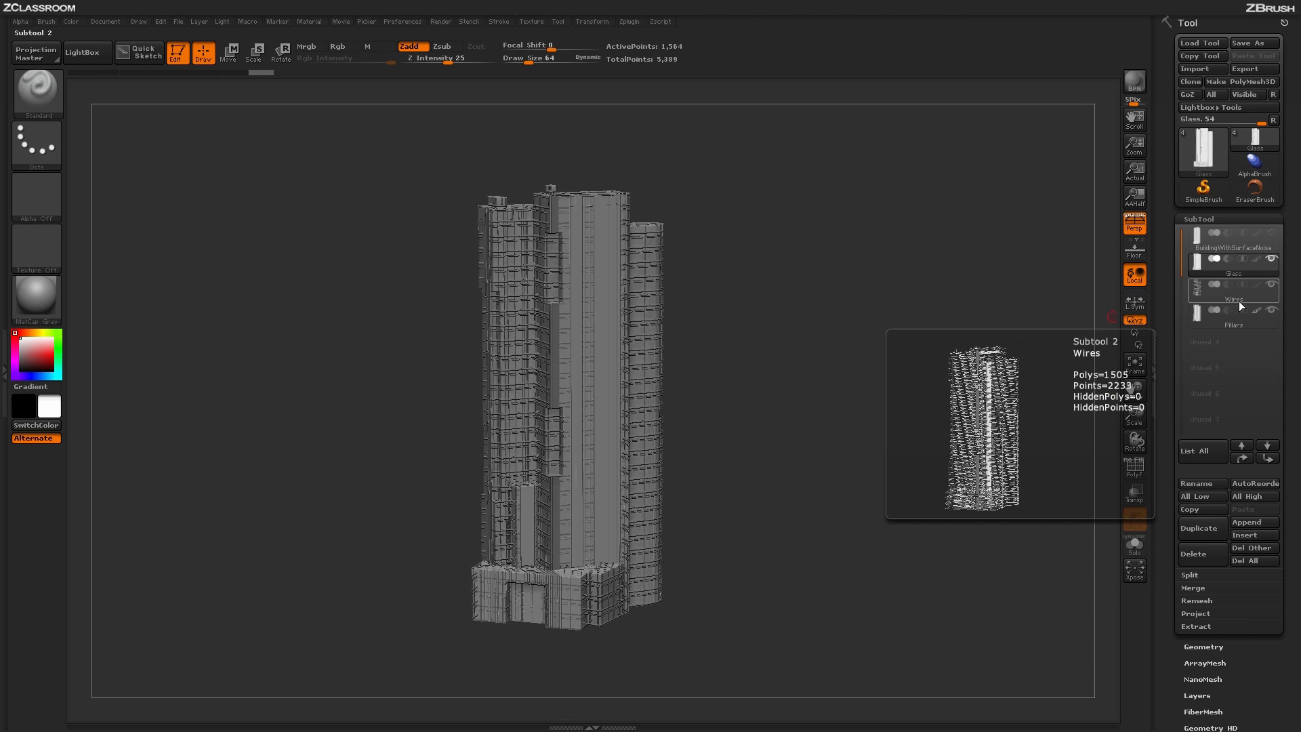
pyautogui.click(1239, 268)
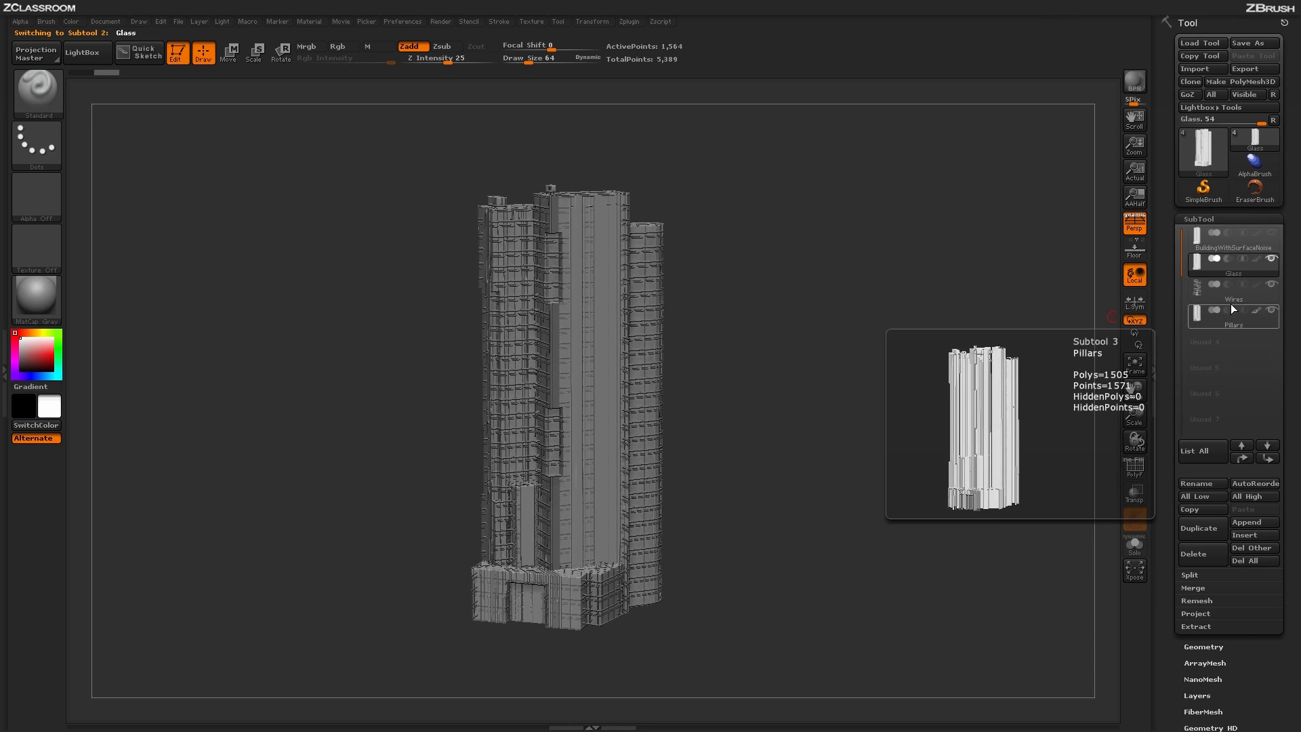
pyautogui.moveTo(1243, 266)
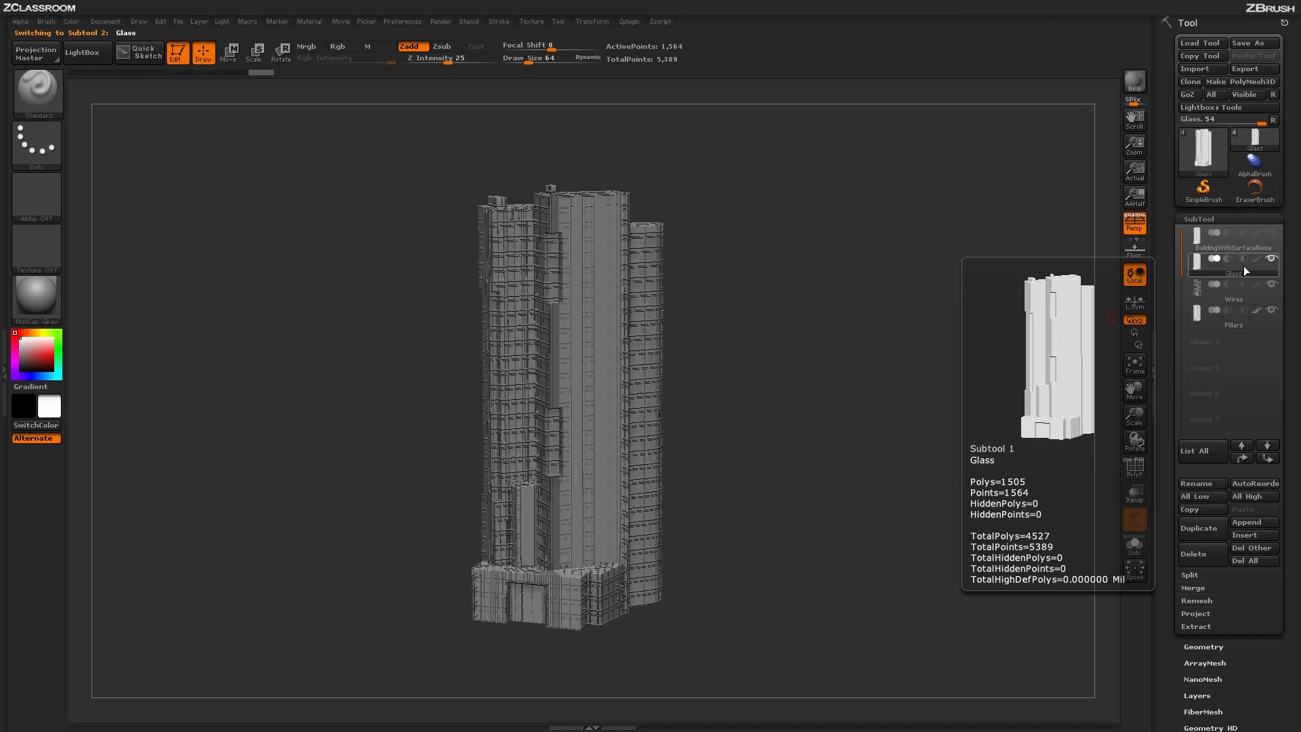
pyautogui.click(1135, 552)
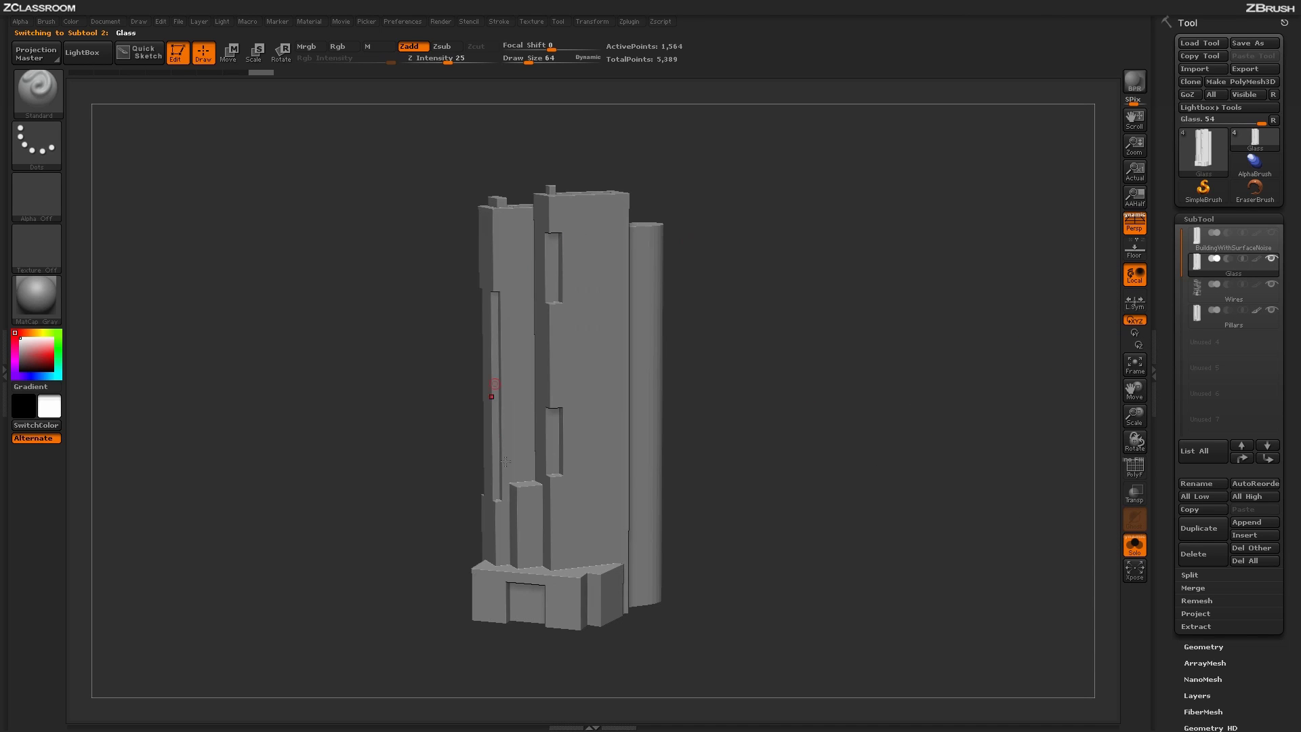
pyautogui.click(1237, 298)
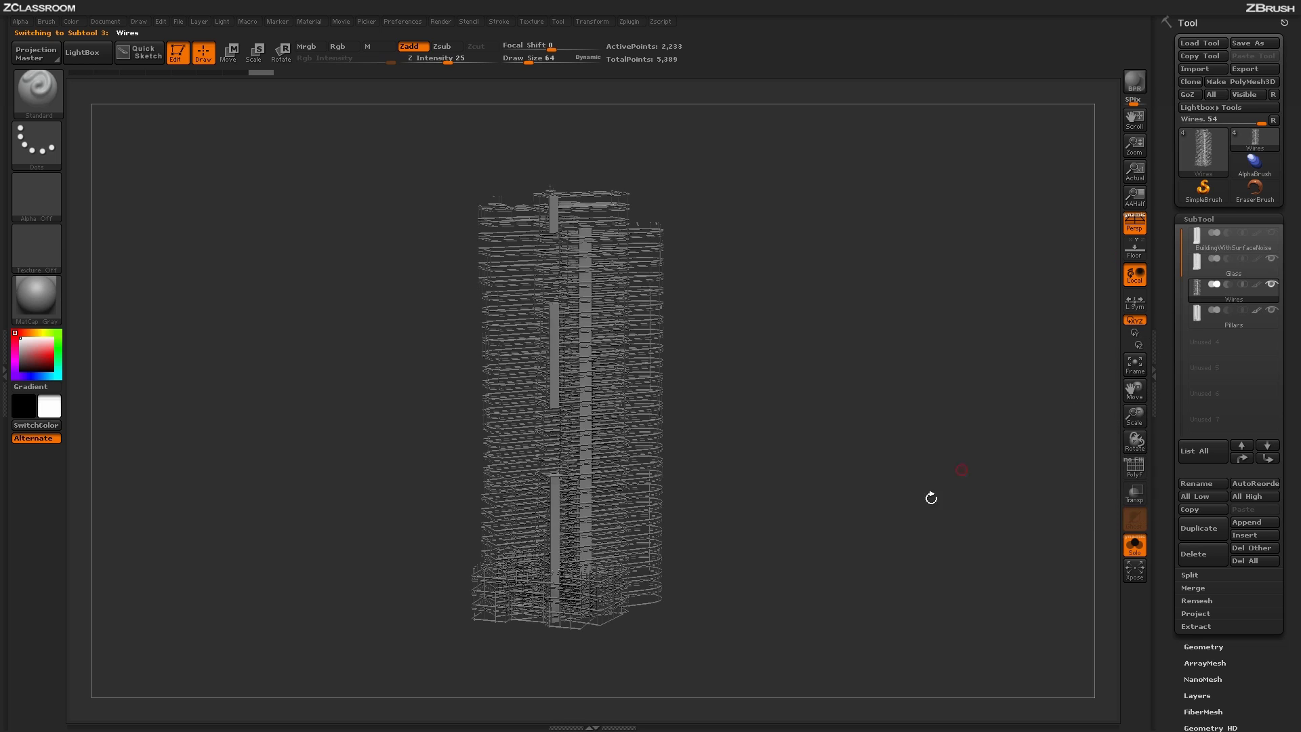
pyautogui.click(1239, 322)
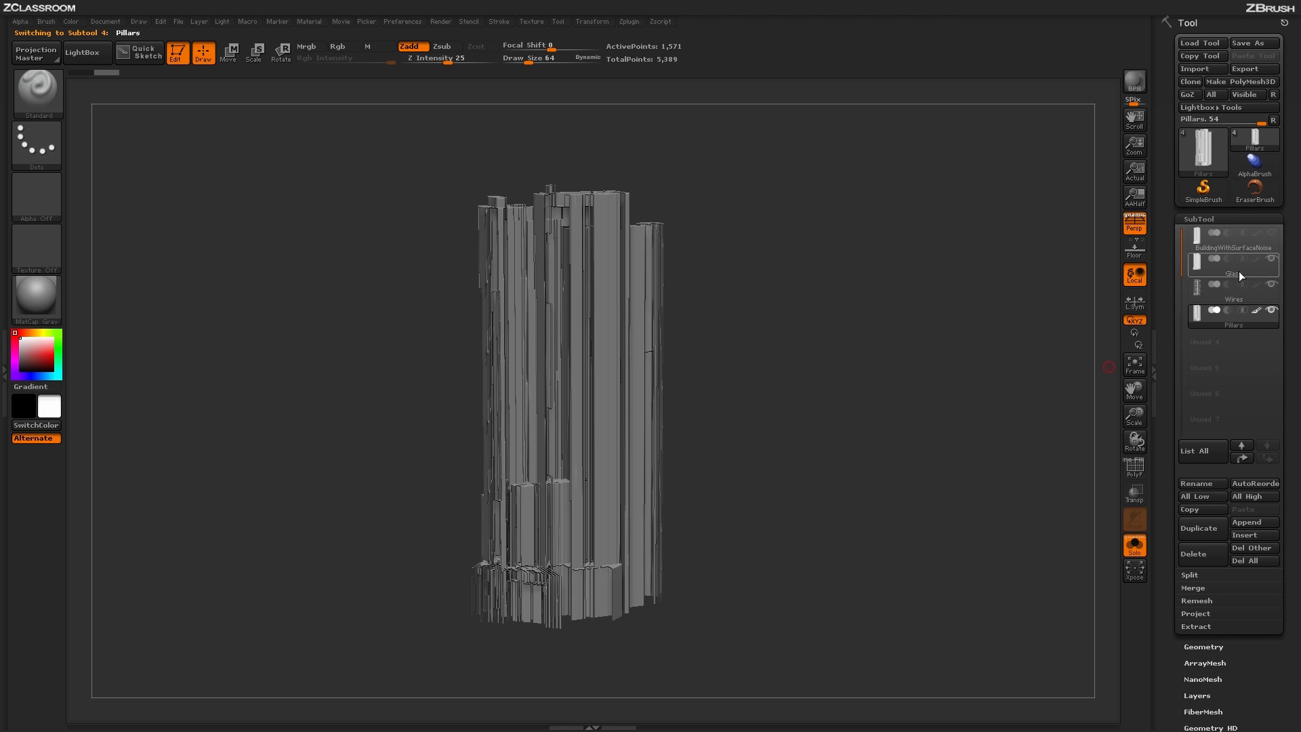
# - Reselect Wires and cancel its rename box, keeping the name Wires
pyautogui.moveTo(1227, 298)
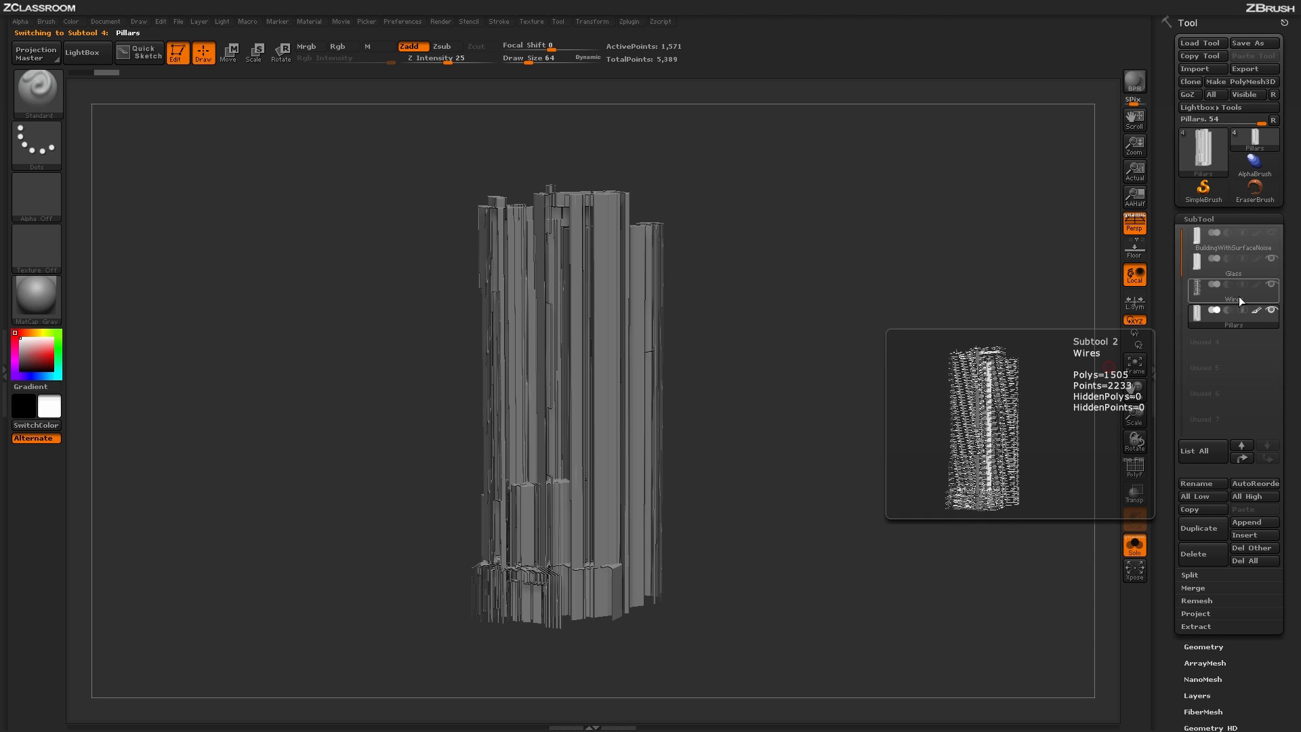
pyautogui.click(1230, 294)
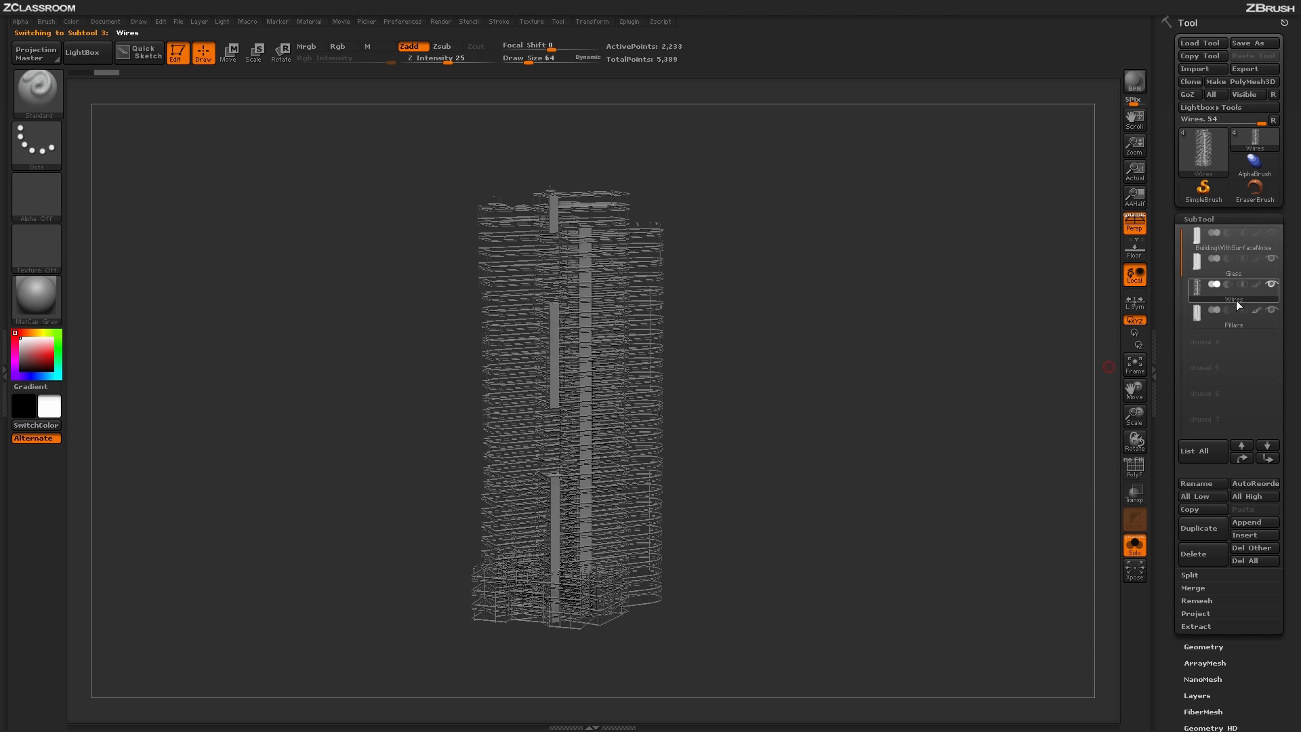
pyautogui.click(1197, 482)
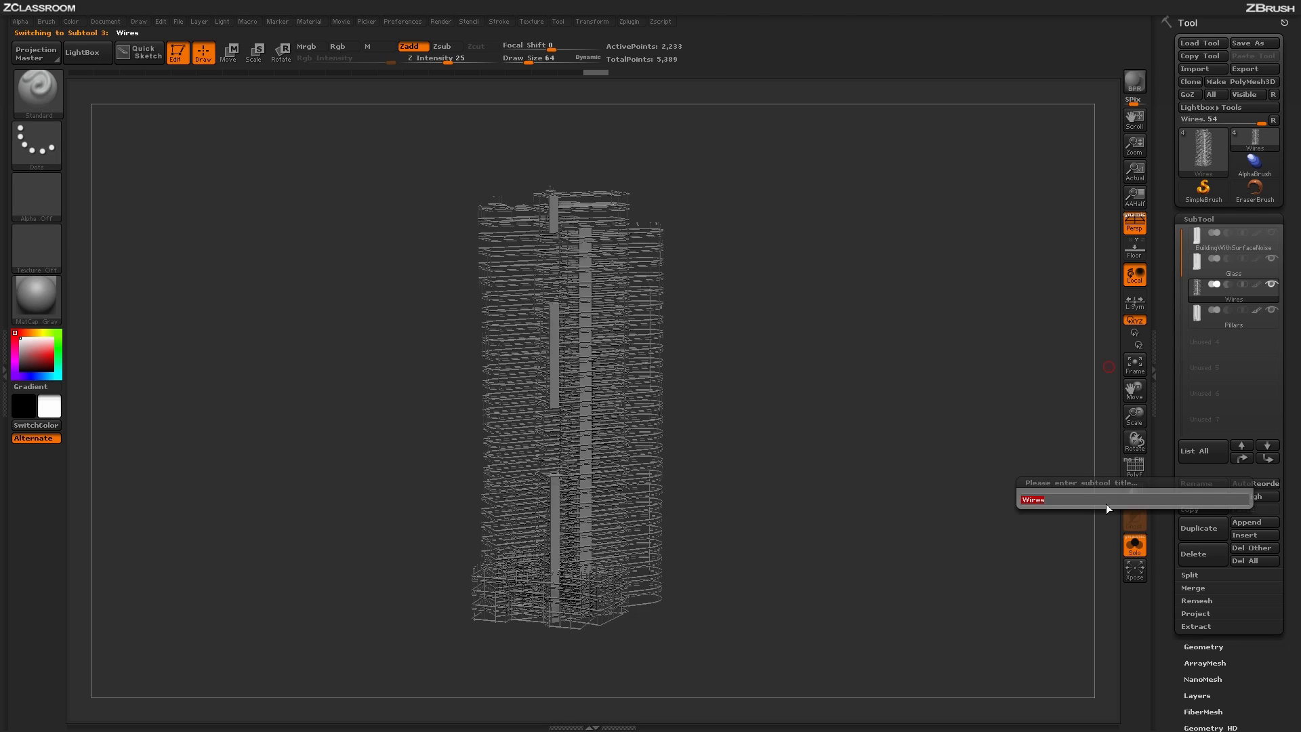
pyautogui.press('Escape')
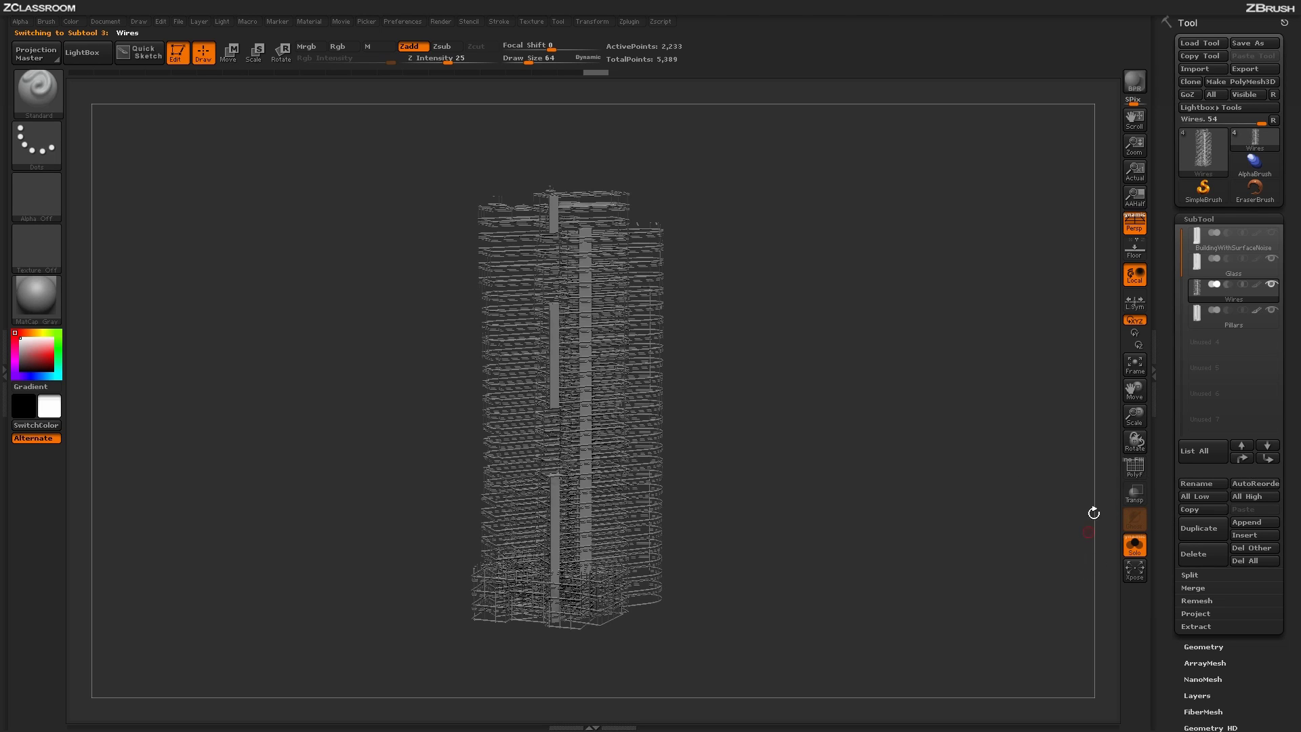
pyautogui.moveTo(1237, 270)
# - Turn Solo off to show all subtools and run a BPR render of the tower
pyautogui.click(1135, 549)
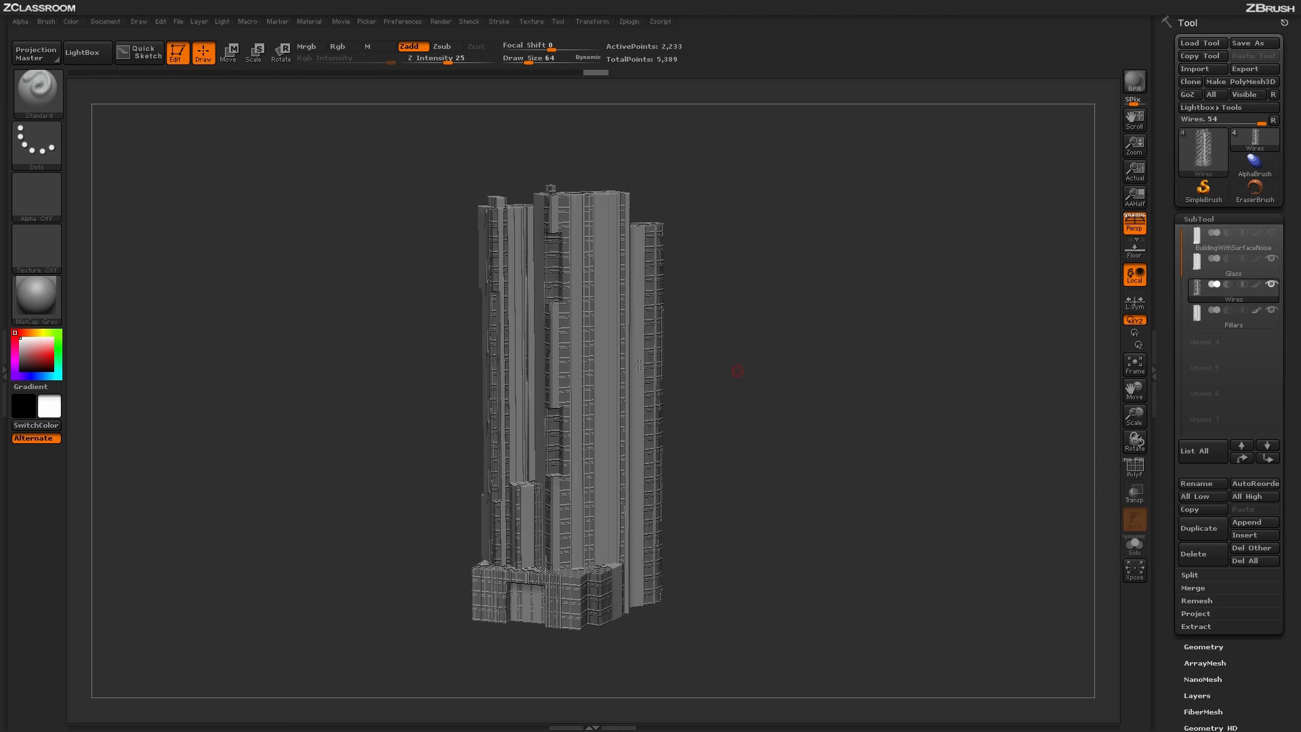
pyautogui.click(1135, 82)
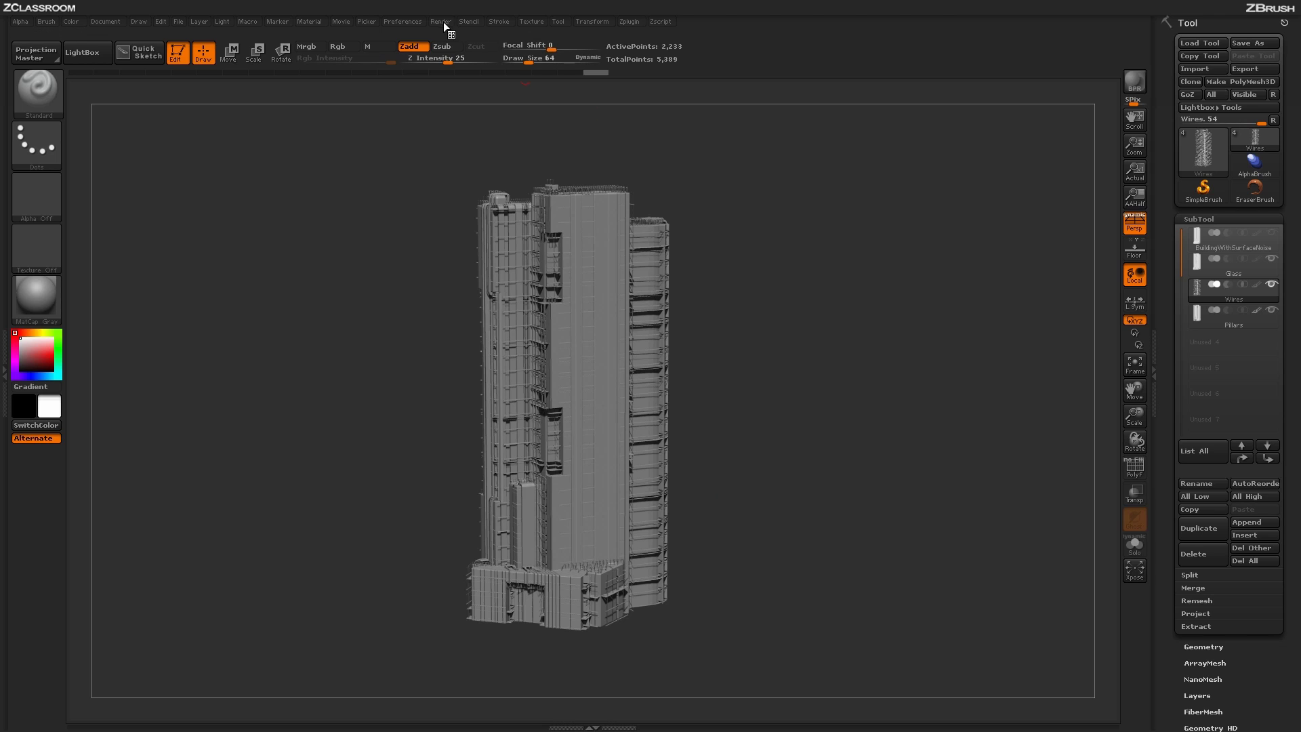
# - Enable KeyShot under Render > External Renderer
pyautogui.click(442, 21)
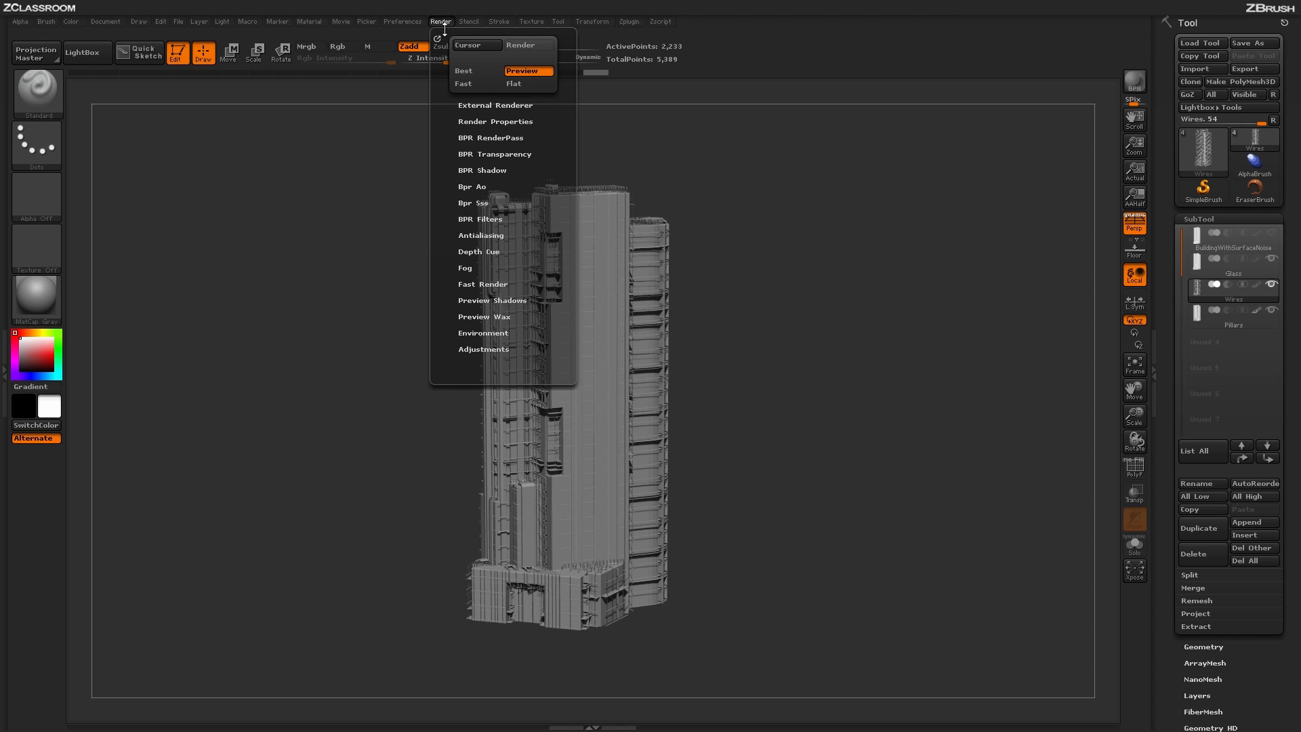
pyautogui.click(504, 105)
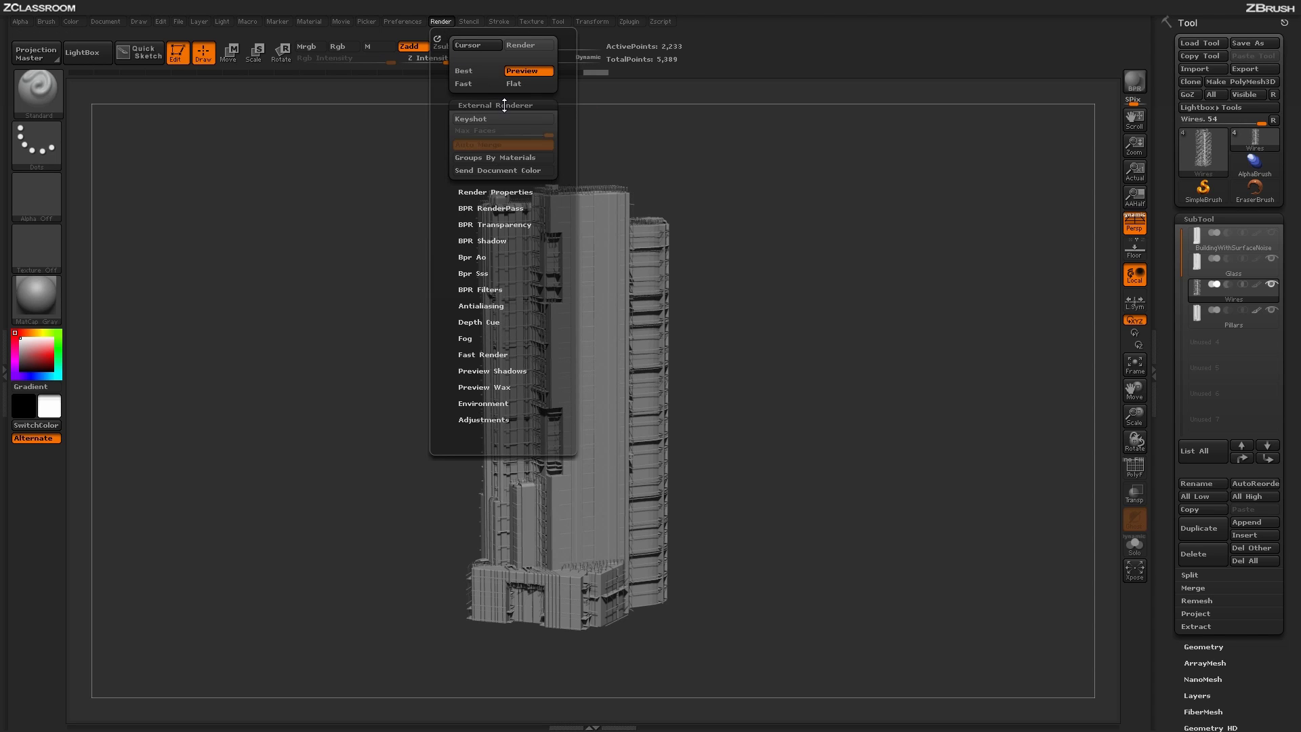
pyautogui.click(504, 119)
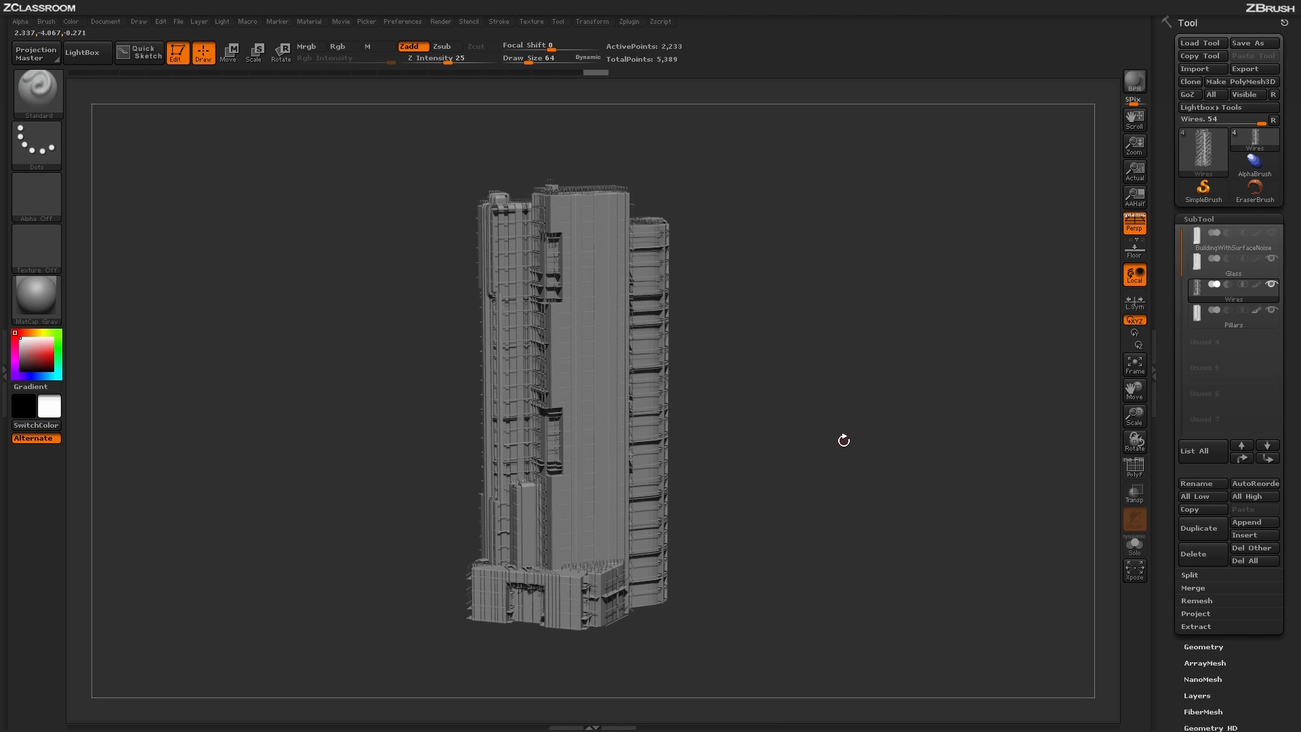
# - Restore ZBrush beside KeyShot, orbit the building, and send it to KeyShot with BPR
pyautogui.click(1268, 17)
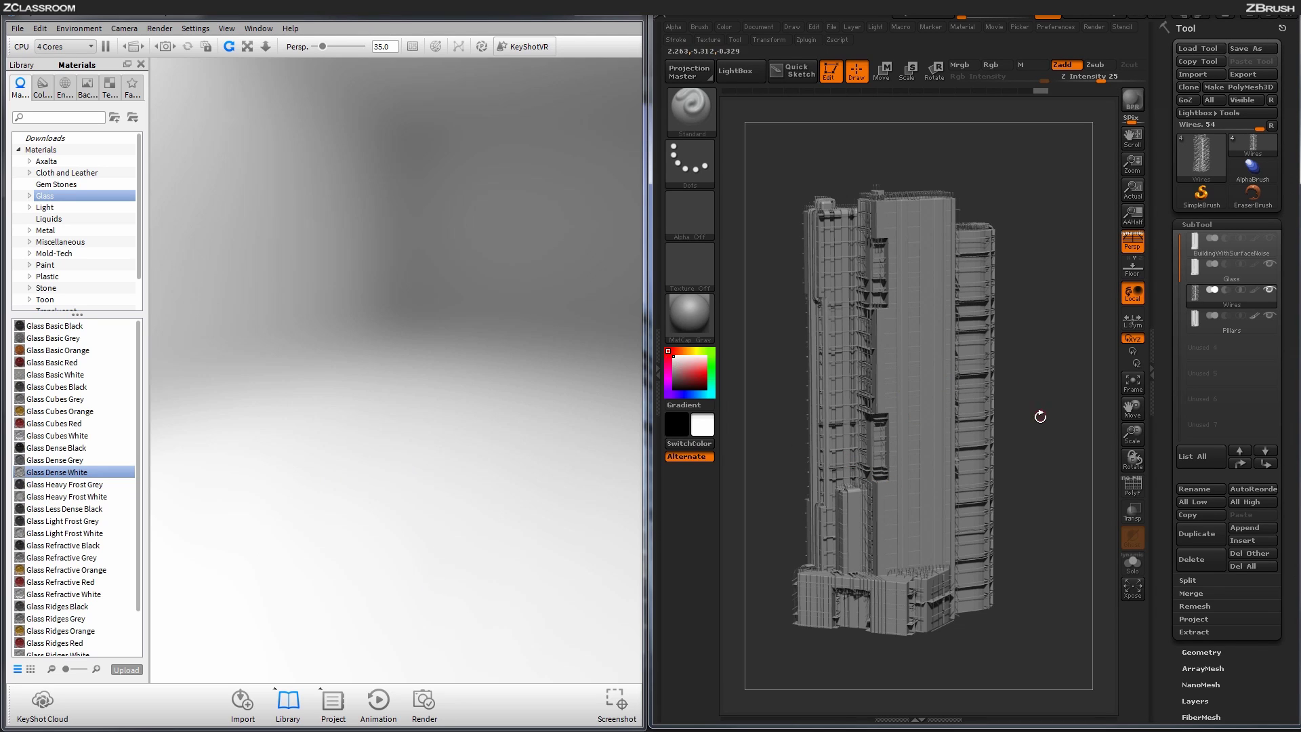
pyautogui.moveTo(1033, 431); pyautogui.dragTo(1039, 427)
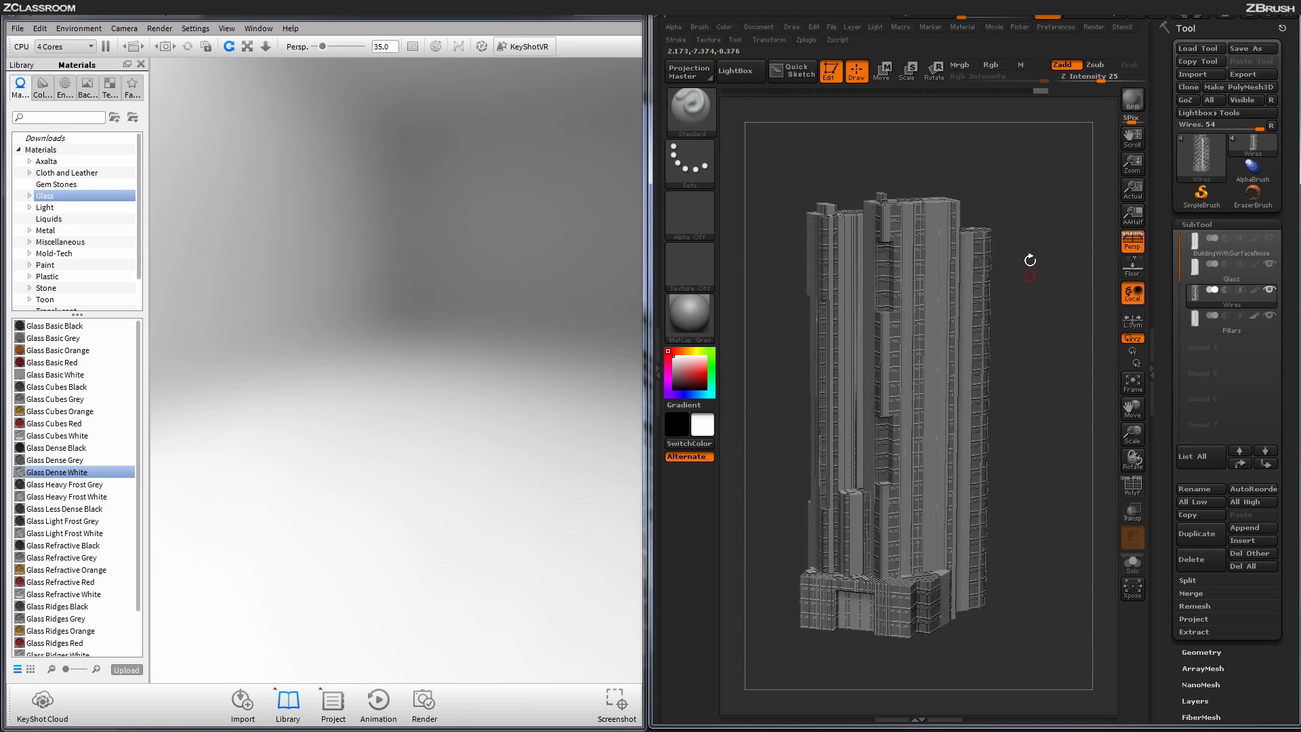
pyautogui.click(1093, 27)
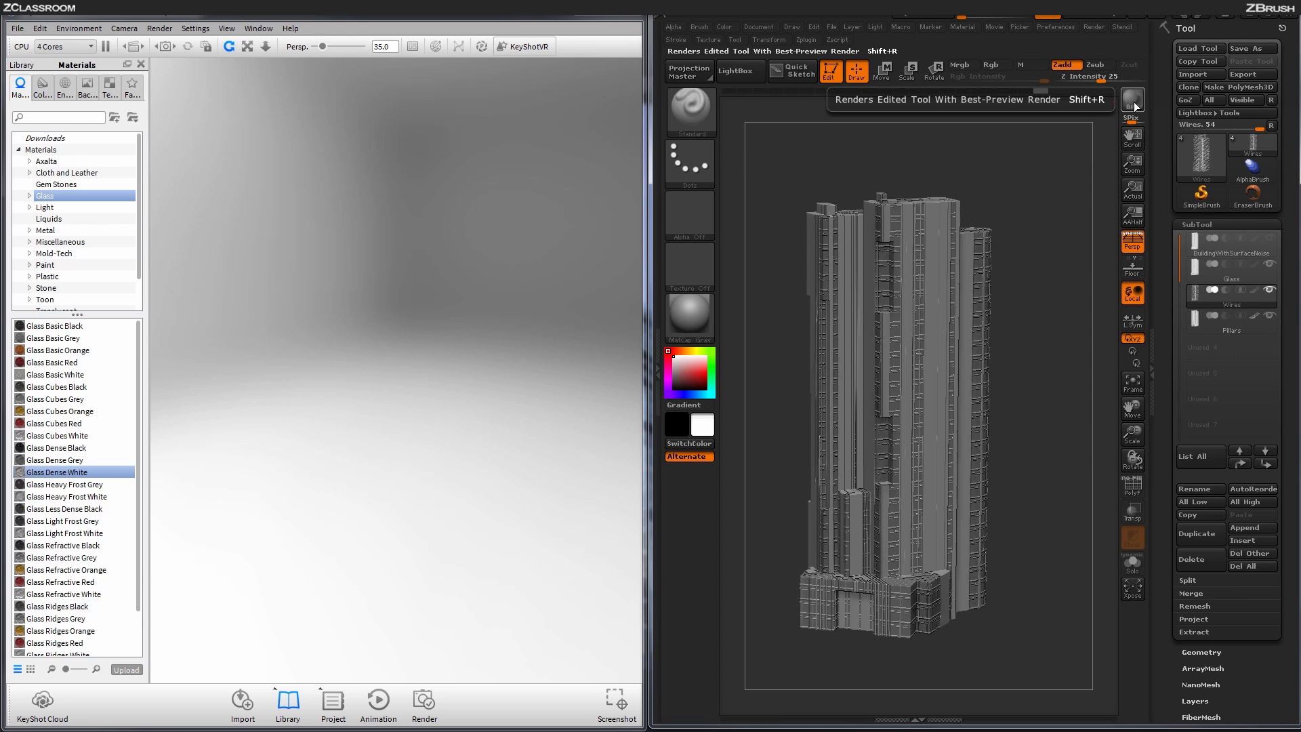
pyautogui.click(1135, 107)
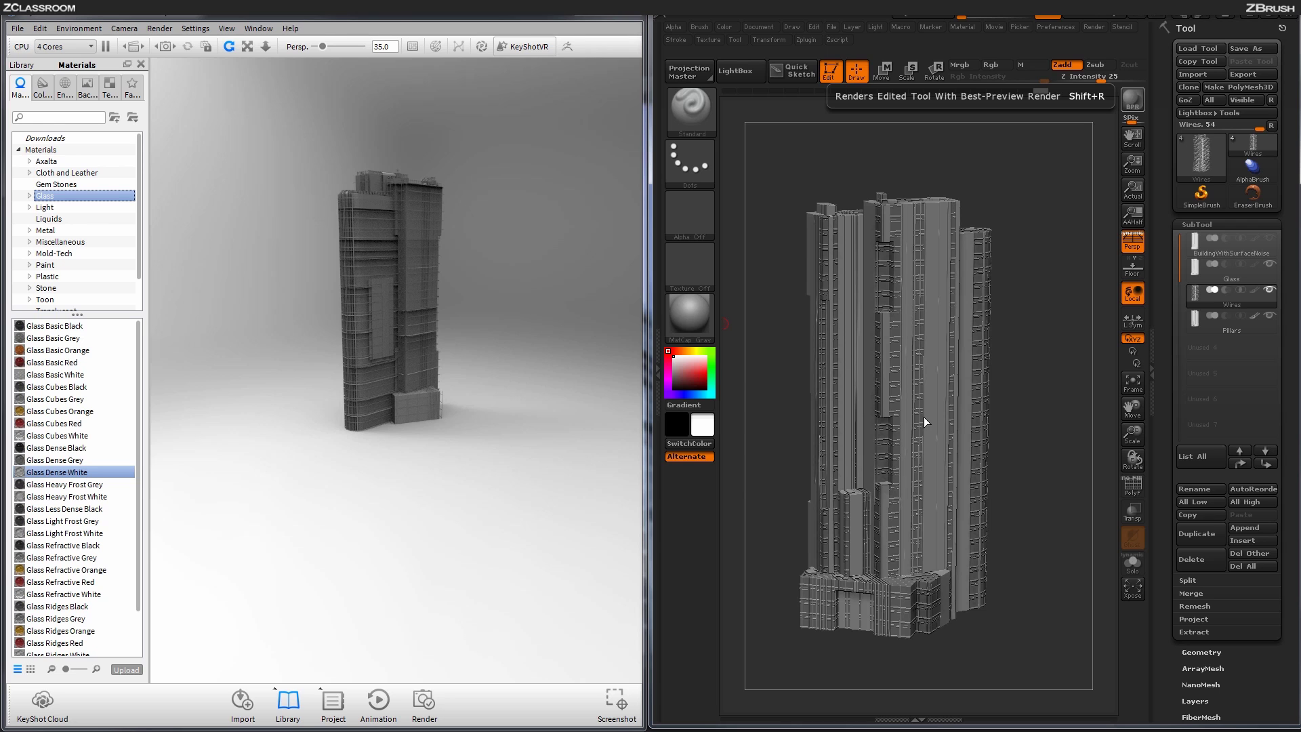
# - Orbit and zoom the KeyShot camera around the grey tower
pyautogui.moveTo(254, 365); pyautogui.dragTo(580, 340)
pyautogui.scroll(6, 580, 340)
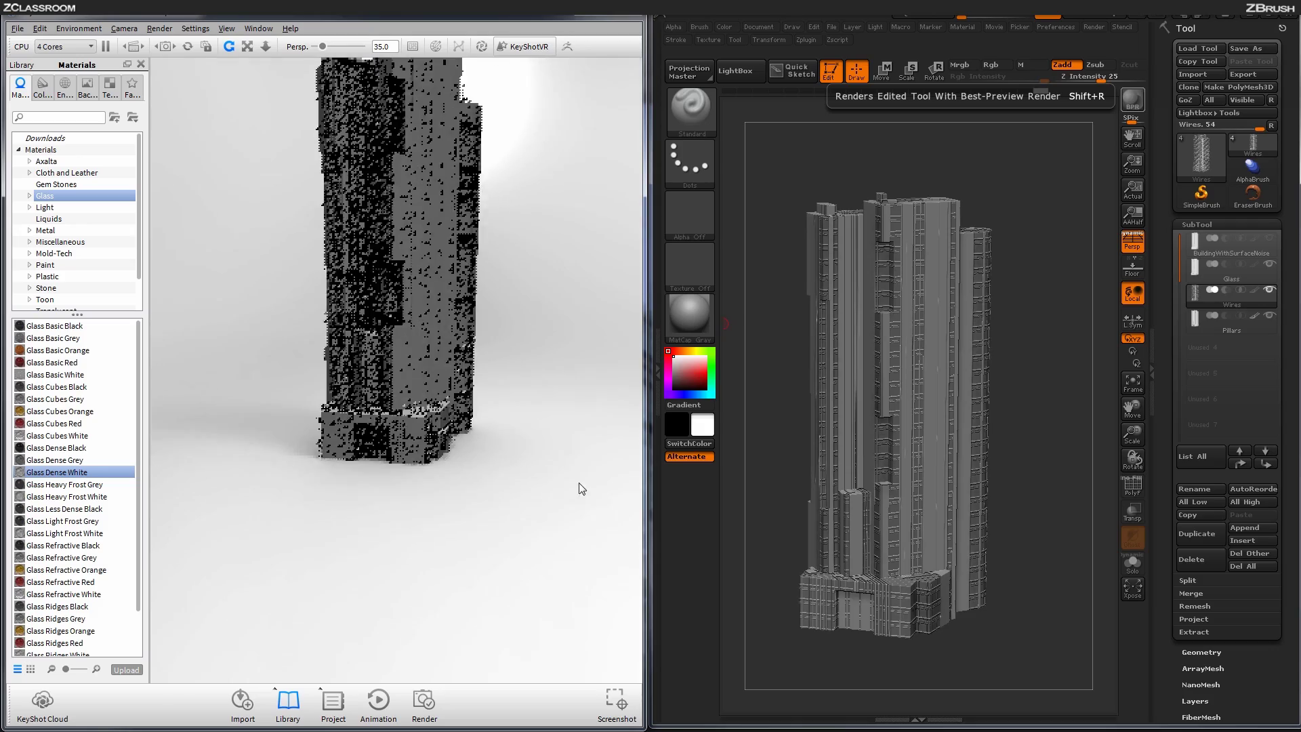
pyautogui.scroll(-6, 576, 250)
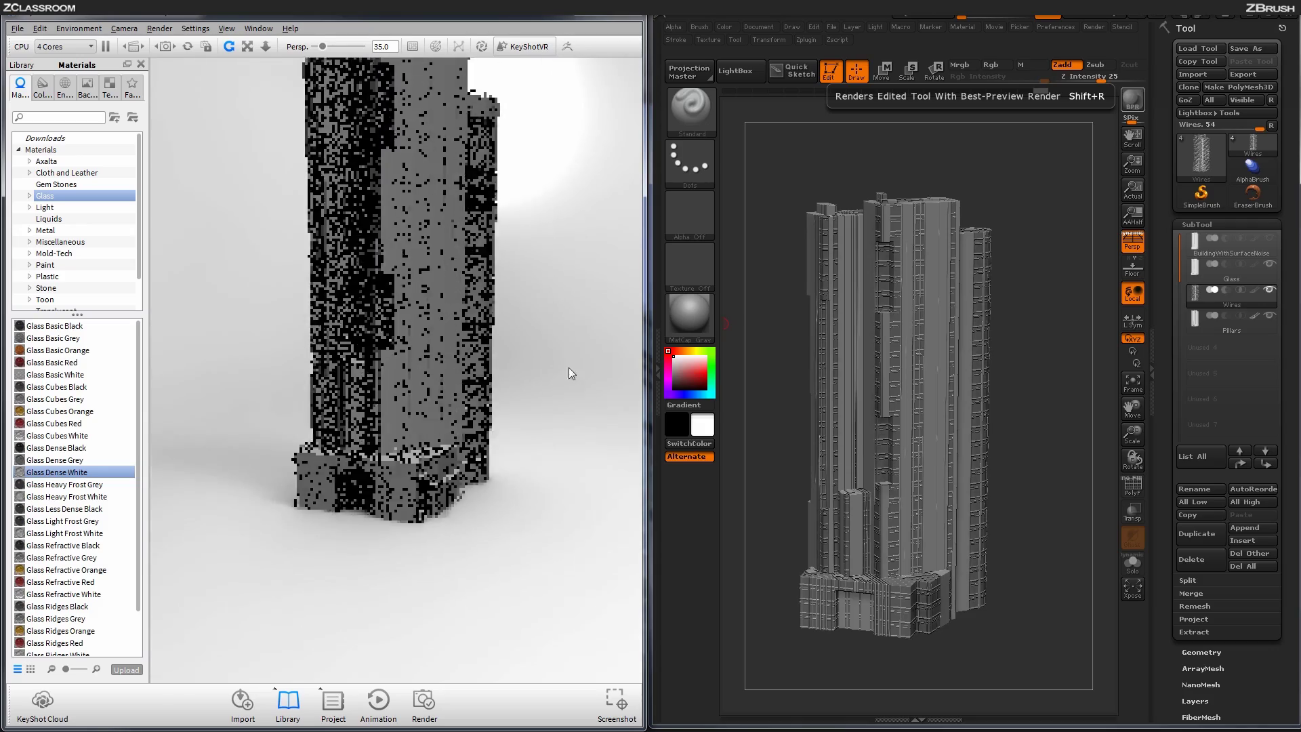
pyautogui.scroll(4, 580, 468)
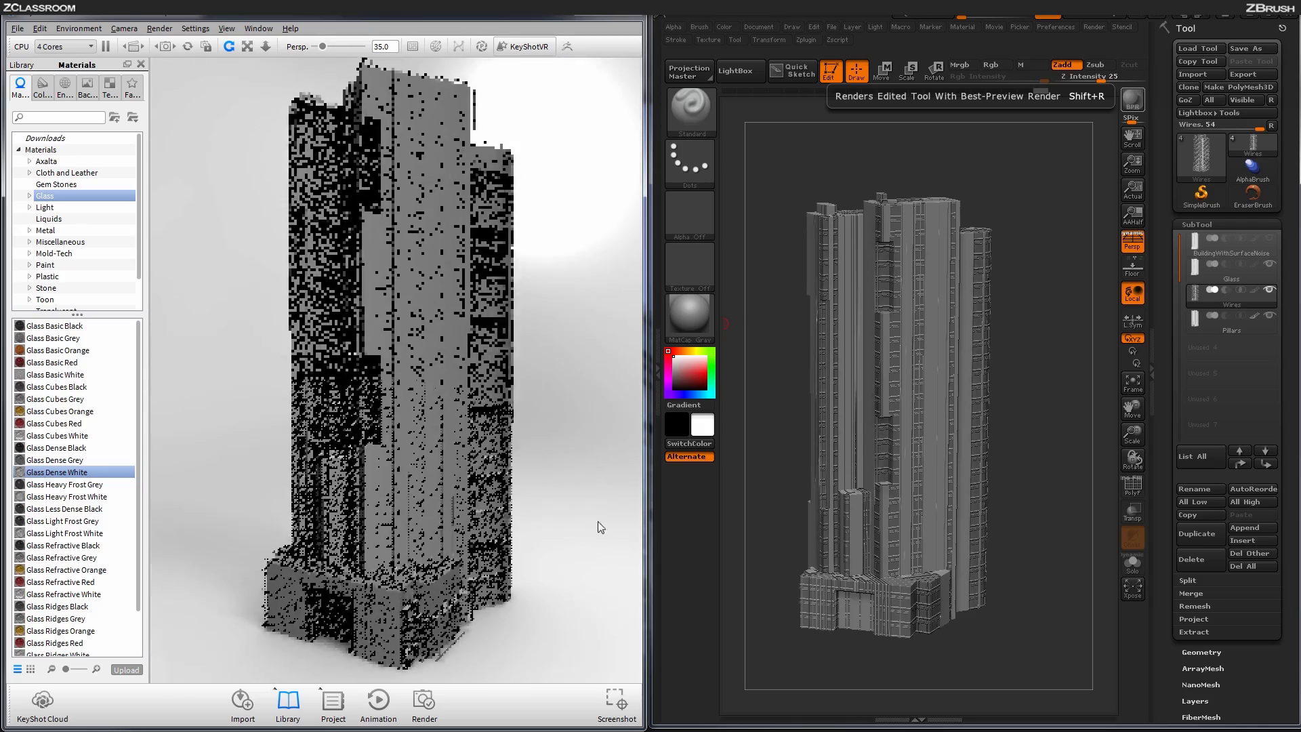
pyautogui.scroll(-2, 598, 466)
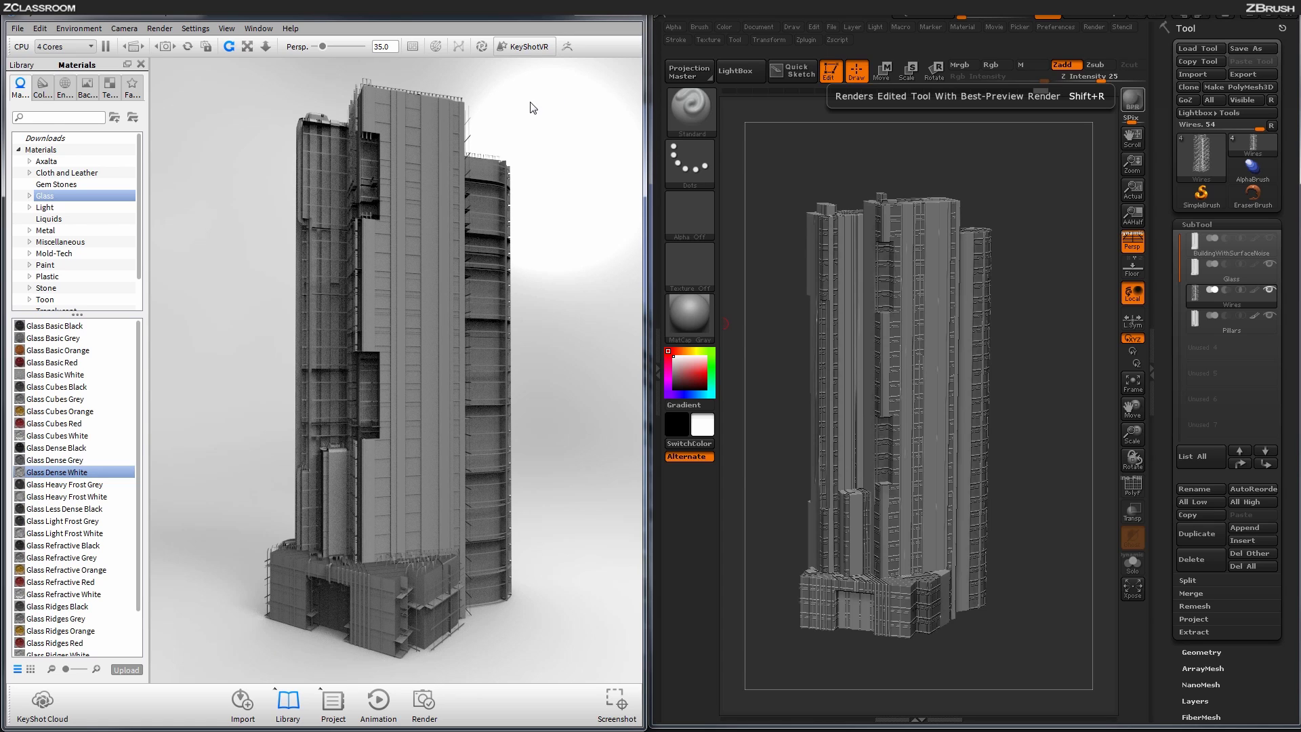
# - Apply the ZBrush environment pixologic_mont_saint_michel and rotate it so the beach sits behind the tower
pyautogui.click(65, 86)
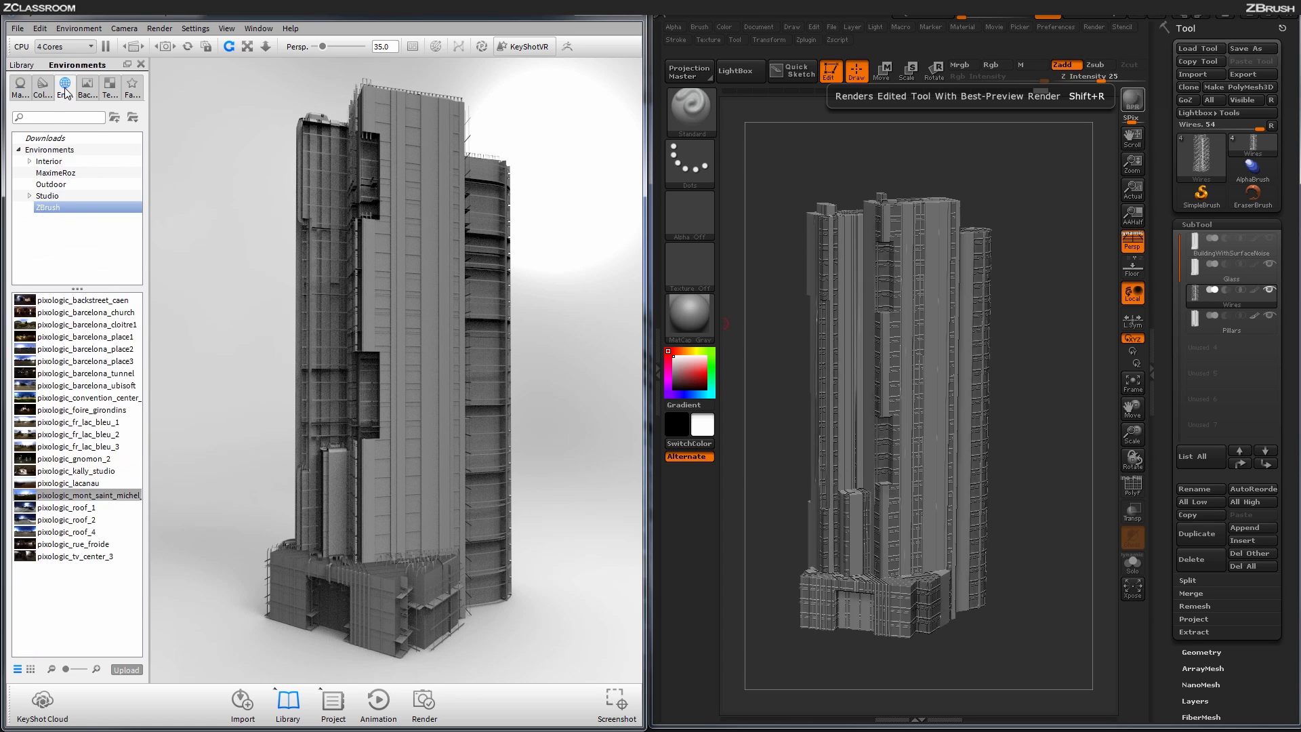
pyautogui.click(43, 203)
pyautogui.moveTo(102, 500); pyautogui.dragTo(220, 405)
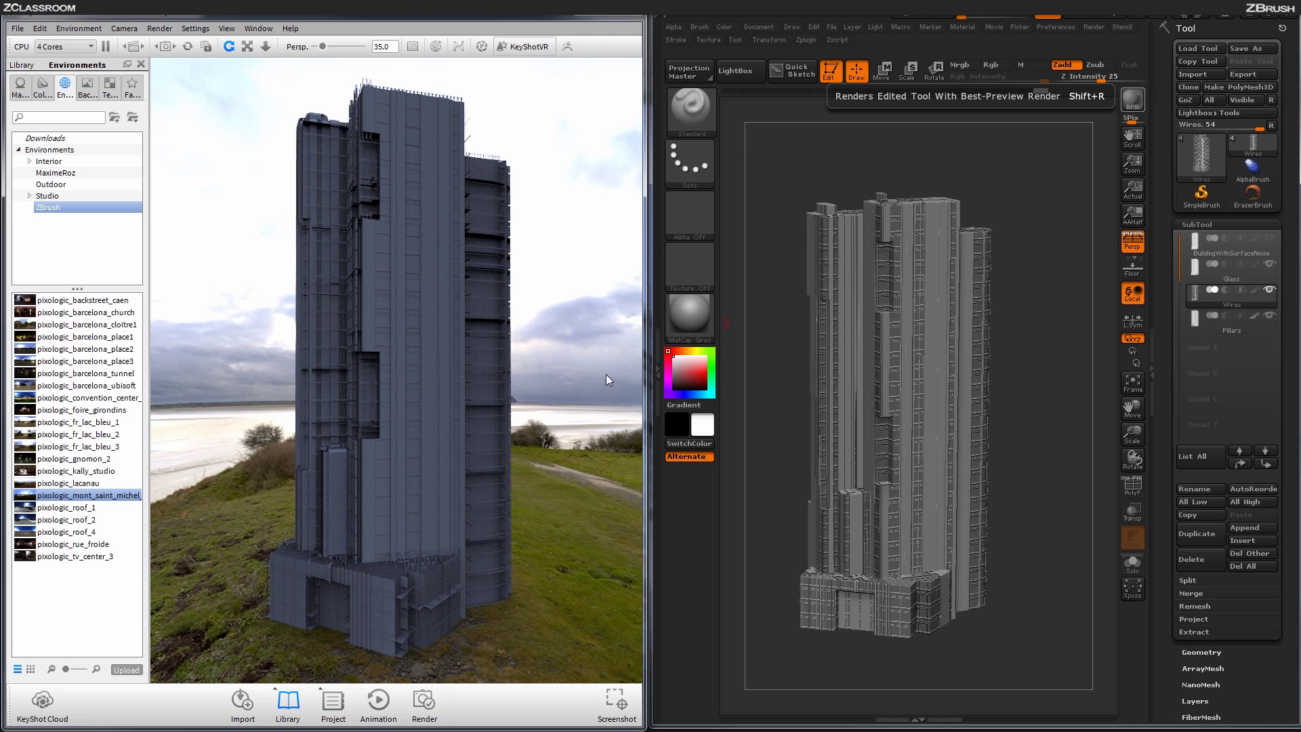
pyautogui.moveTo(606, 376)
pyautogui.keyDown('ctrl'); pyautogui.mouseDown()
pyautogui.moveTo(515, 384)
pyautogui.moveTo(614, 390)
pyautogui.moveTo(498, 382)
pyautogui.moveTo(591, 392)
pyautogui.mouseUp(); pyautogui.keyUp('ctrl')
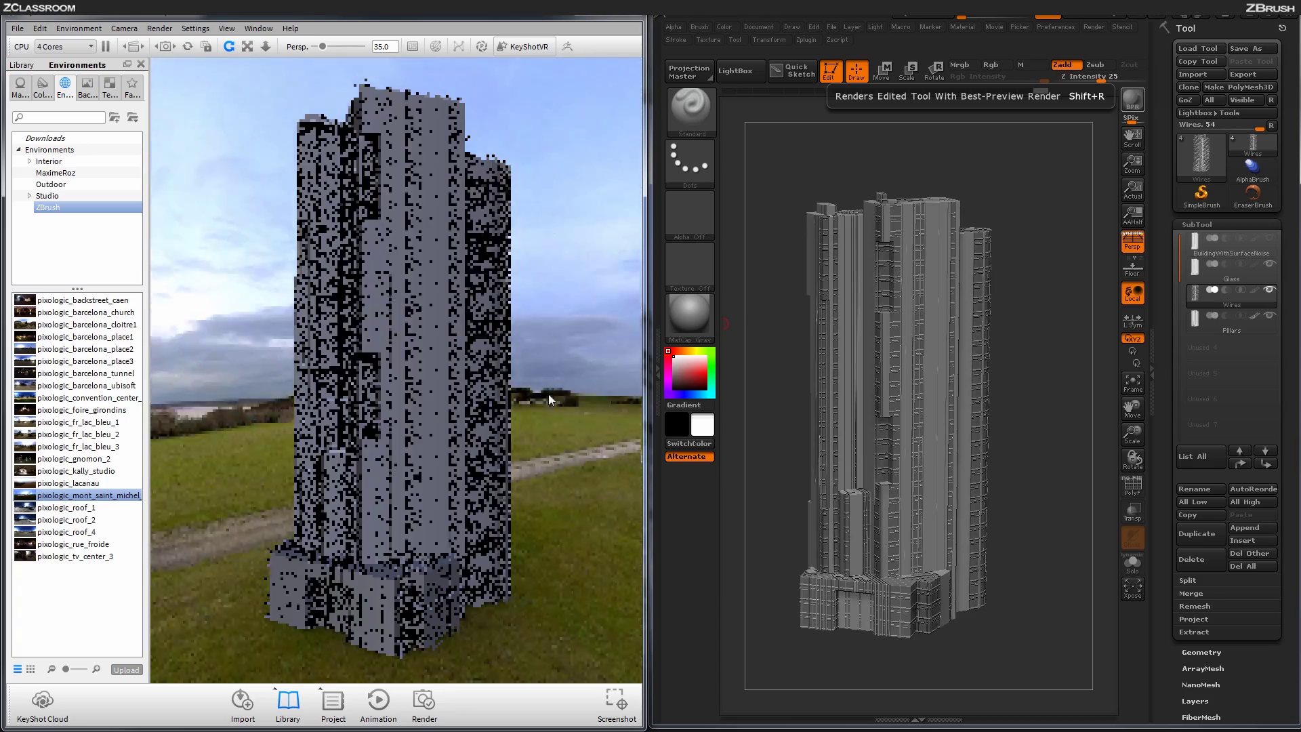
pyautogui.moveTo(536, 399); pyautogui.dragTo(569, 409)
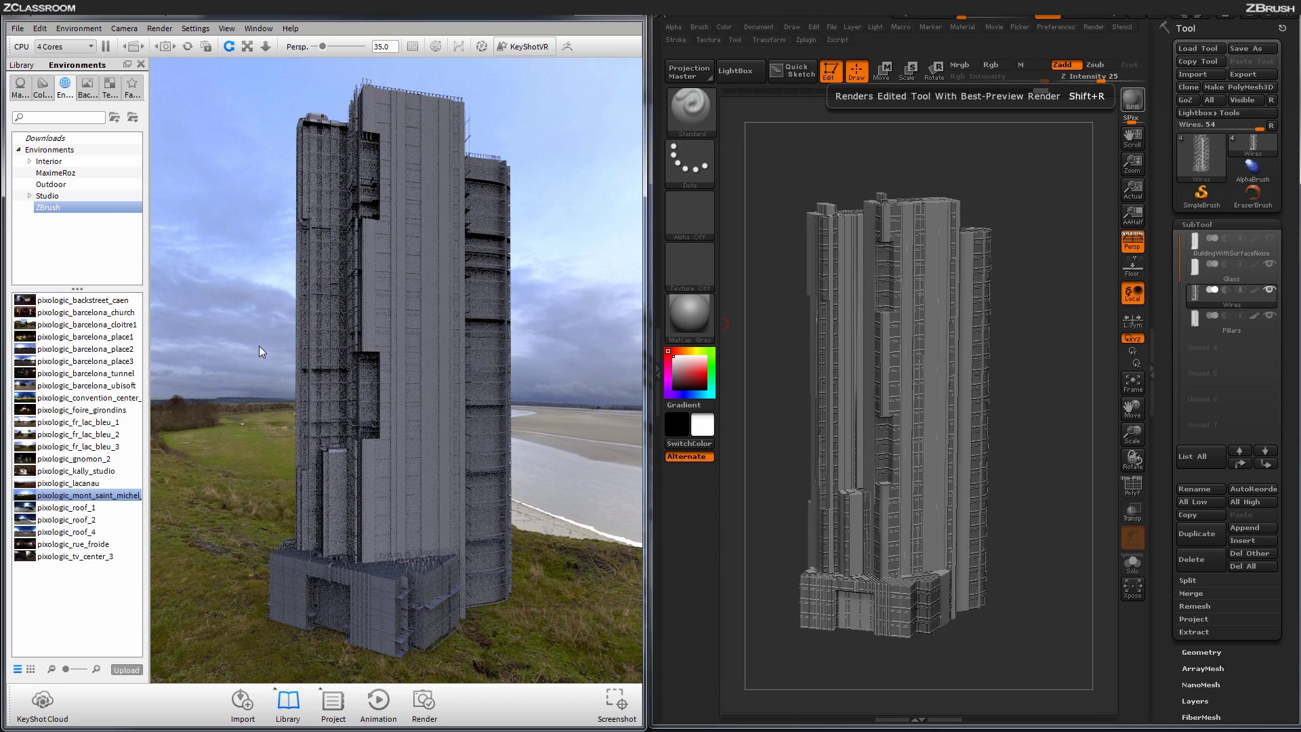
# - Set environment contrast 1.2 and brightness 1.5, then rotate the HDRI to show the grass field
pyautogui.press('space')
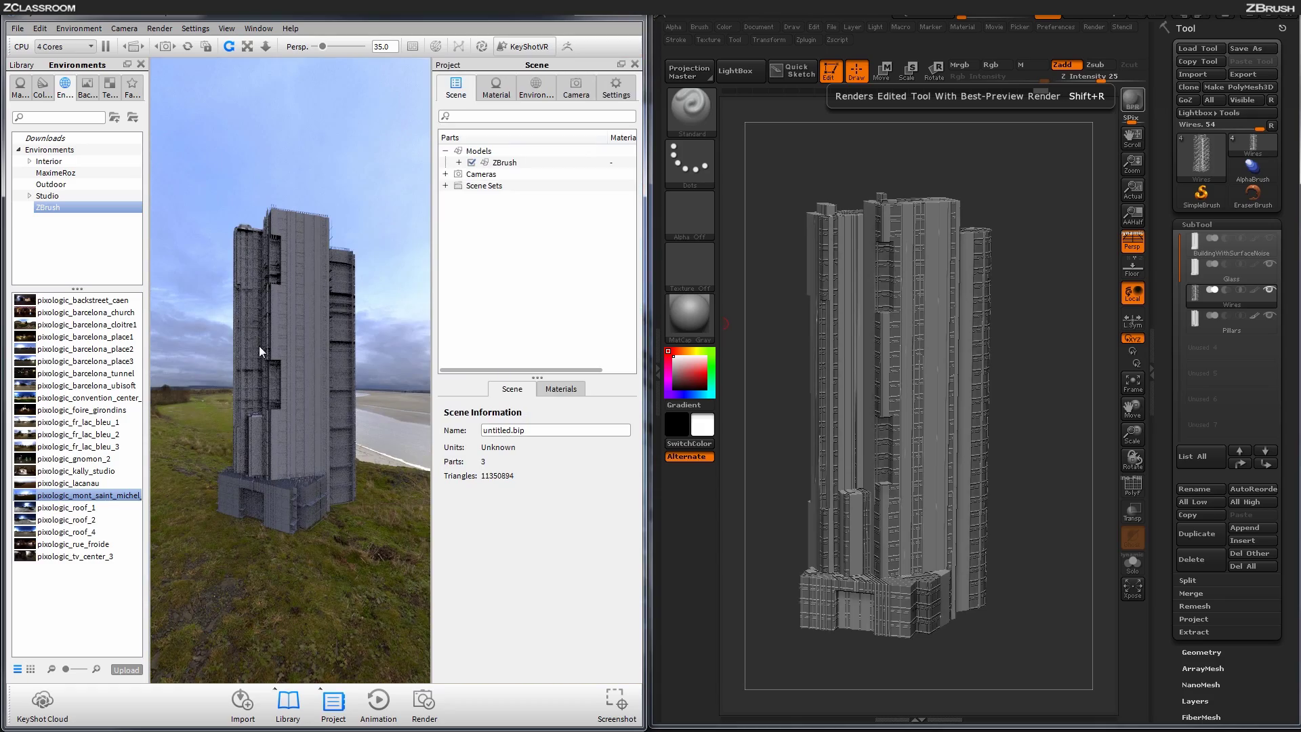
pyautogui.click(542, 93)
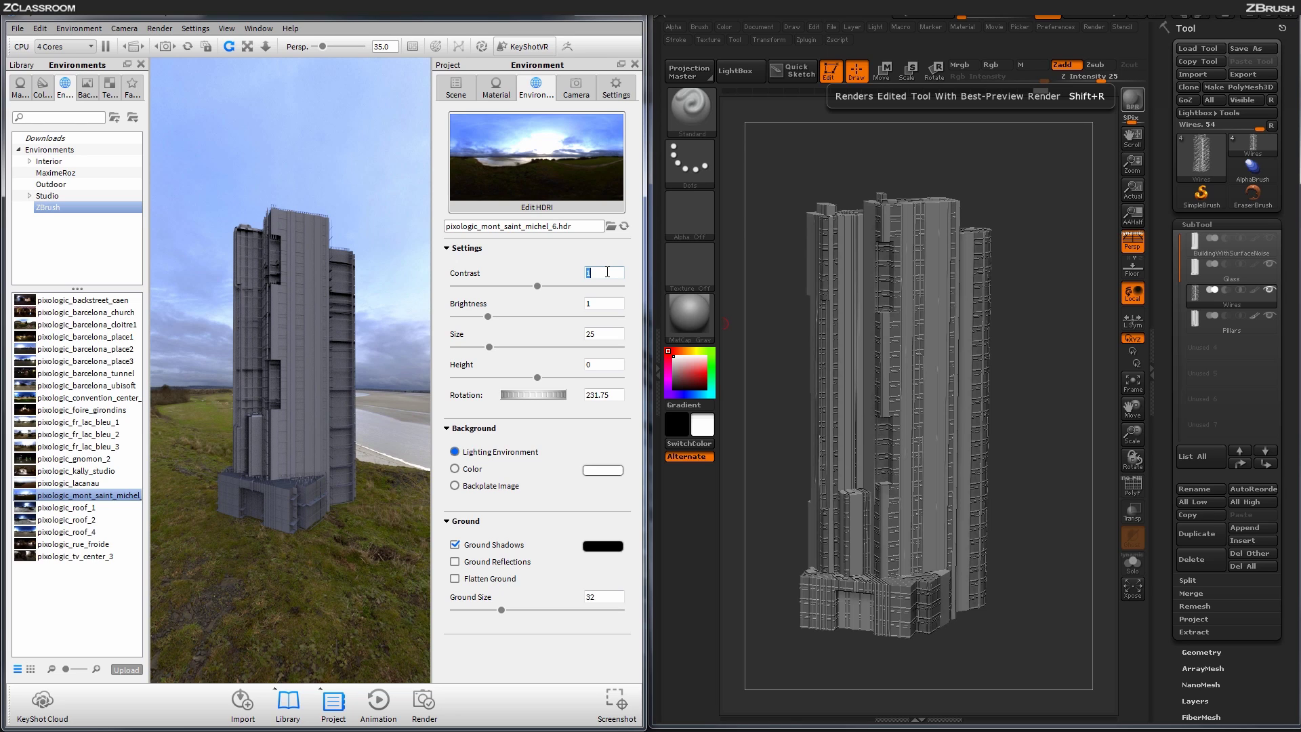
pyautogui.click(602, 304)
pyautogui.write('.5')
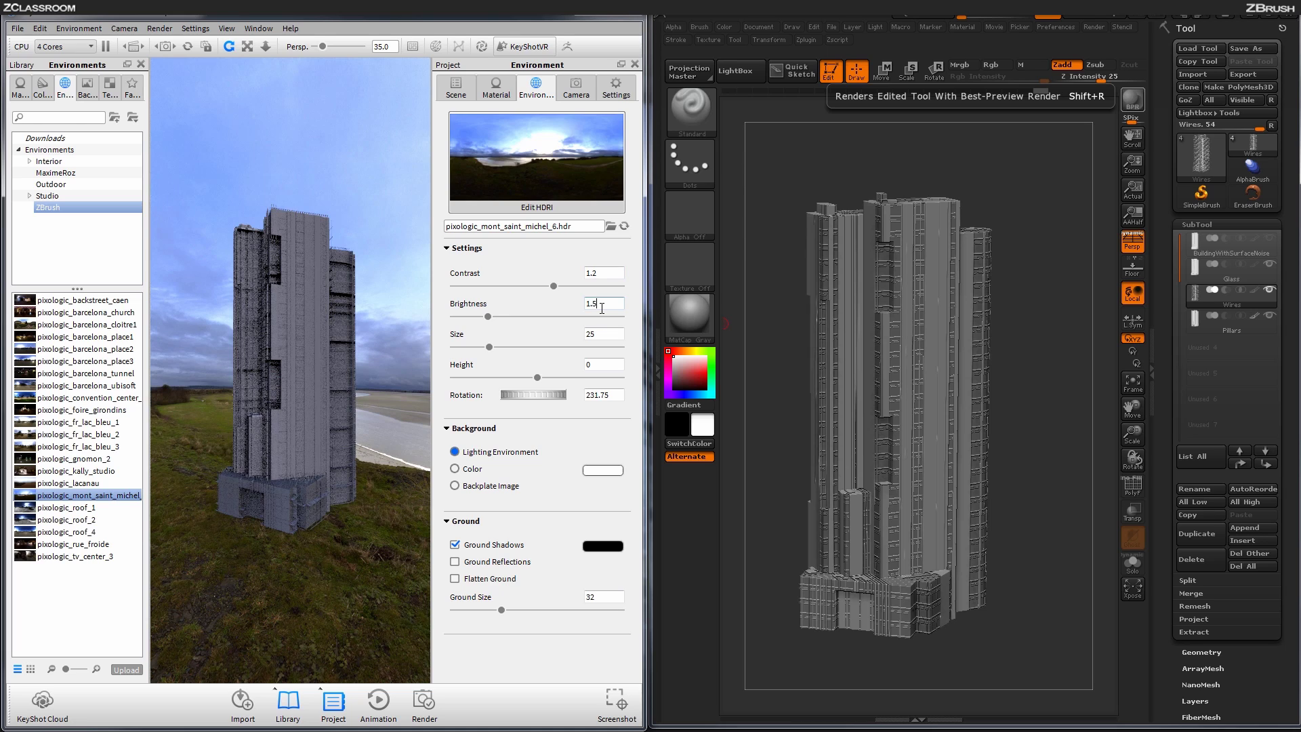
pyautogui.press('Return')
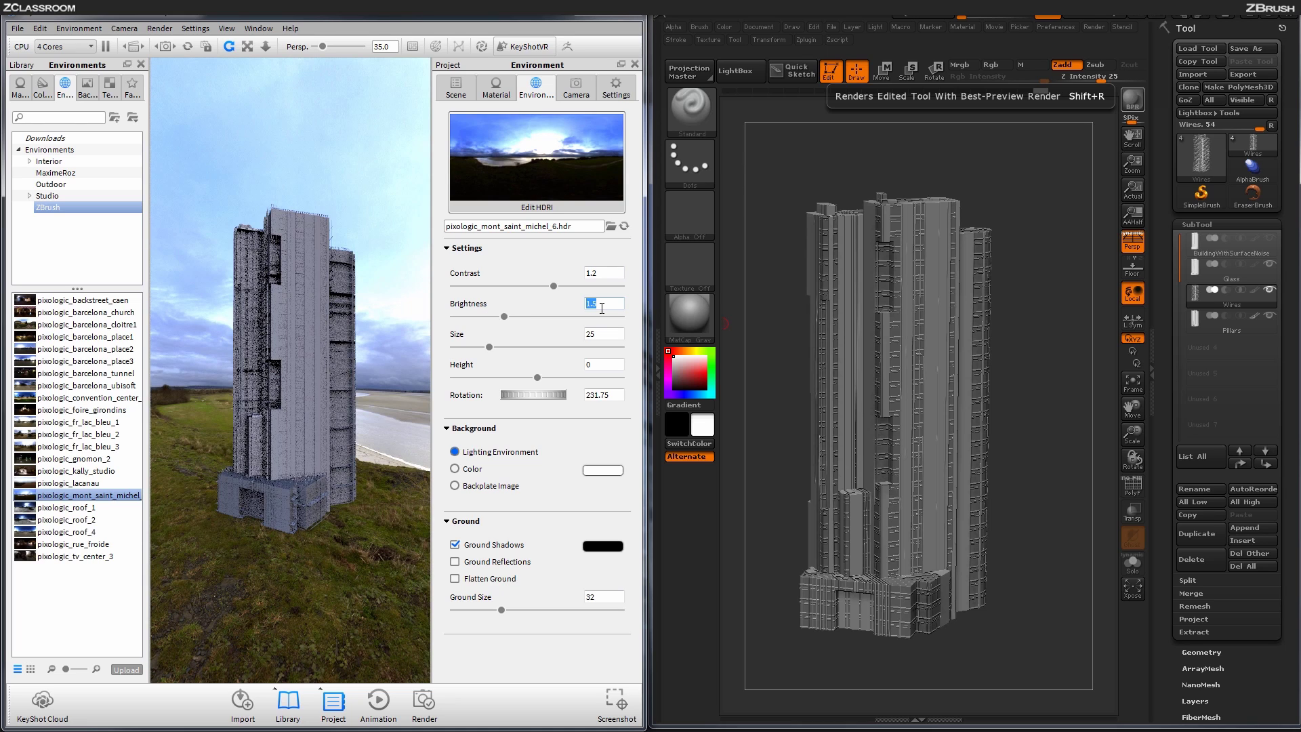
pyautogui.click(565, 257)
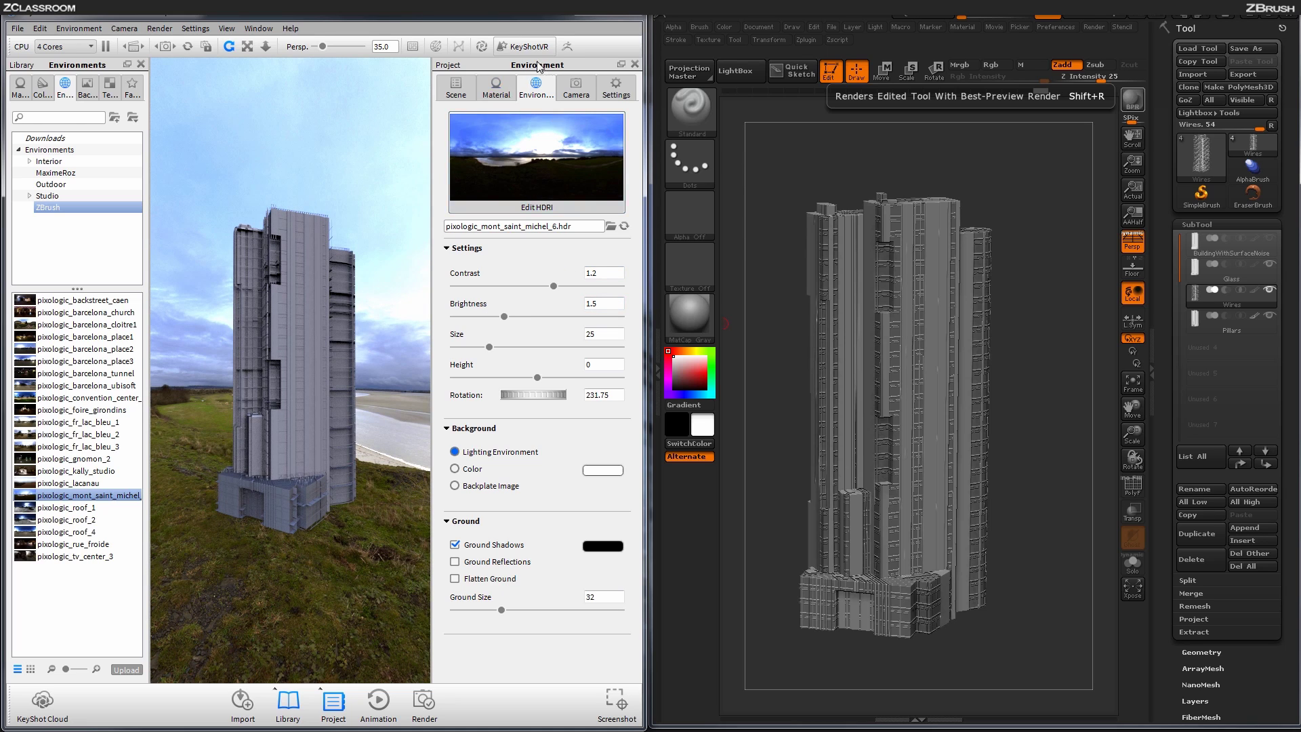
pyautogui.press('space')
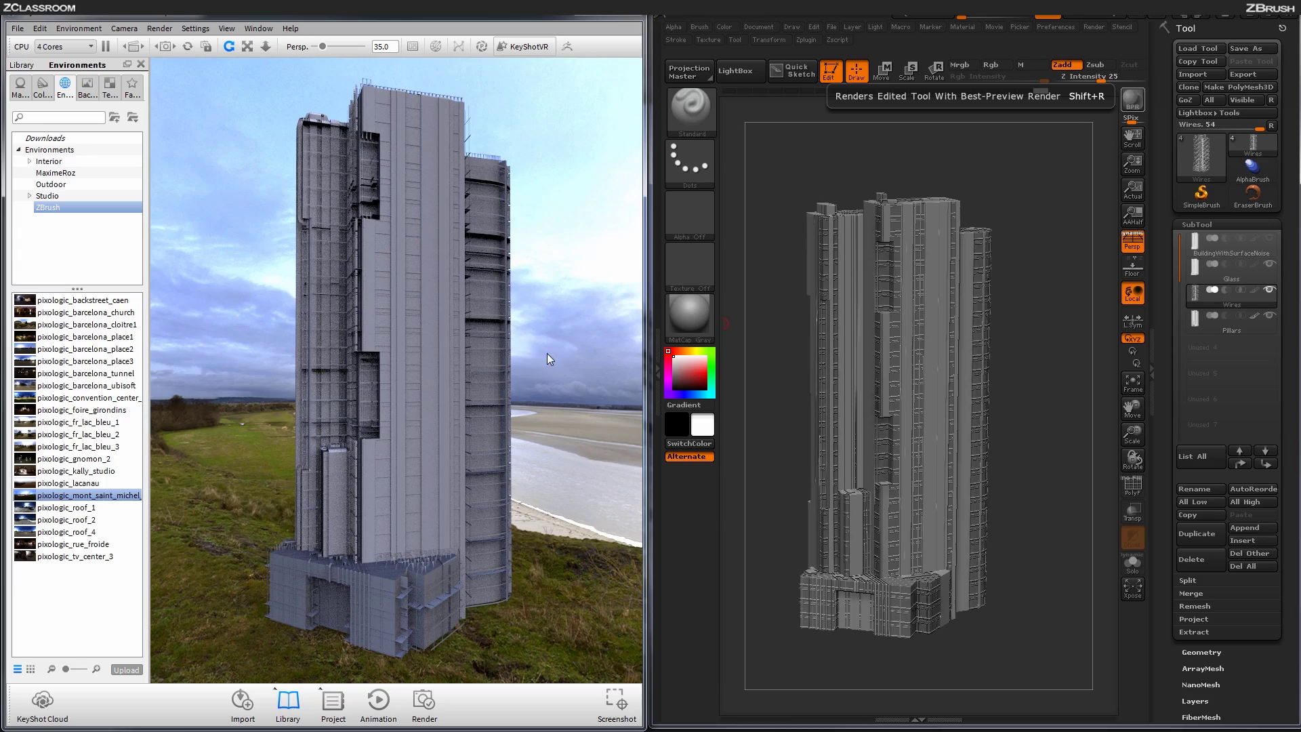
pyautogui.keyDown('ctrl'); pyautogui.moveTo(547, 352); pyautogui.dragTo(685, 316); pyautogui.keyUp('ctrl')
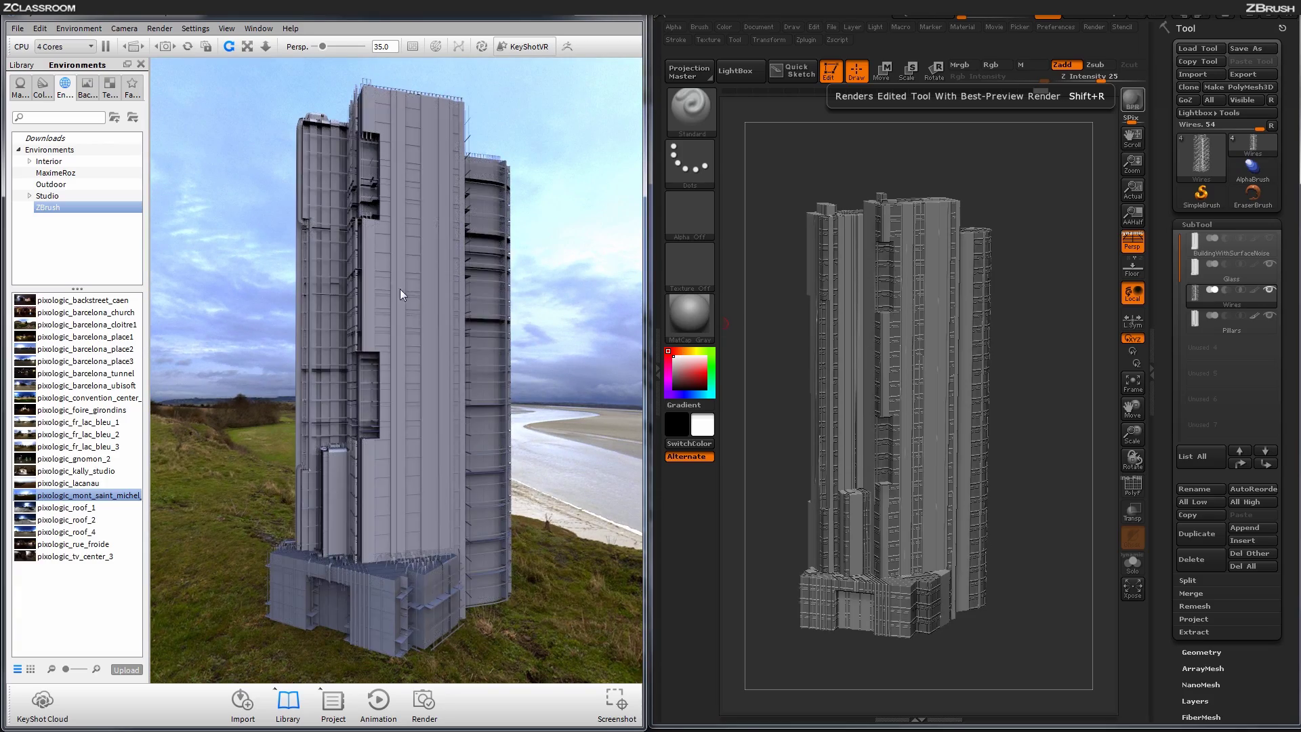
# - Apply Glass Less Dense Black from the Glass materials to the tower's windows
pyautogui.click(21, 88)
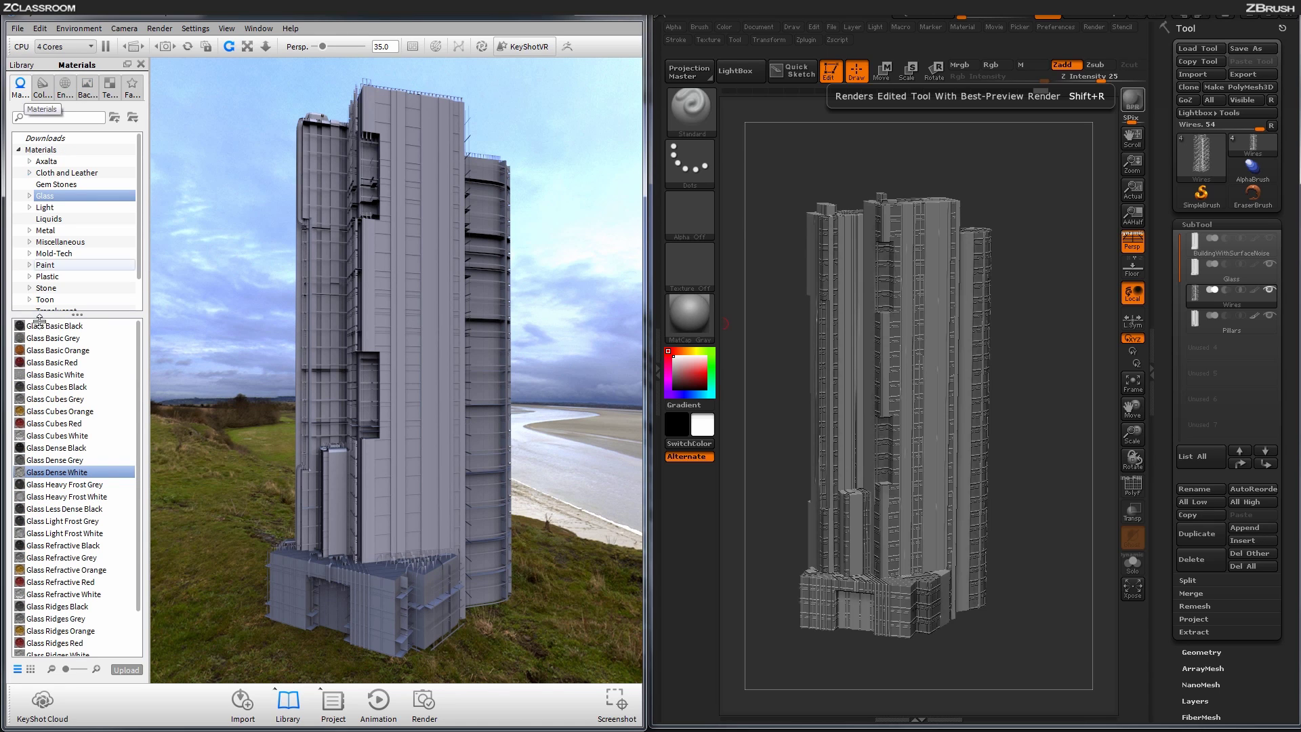
pyautogui.click(54, 473)
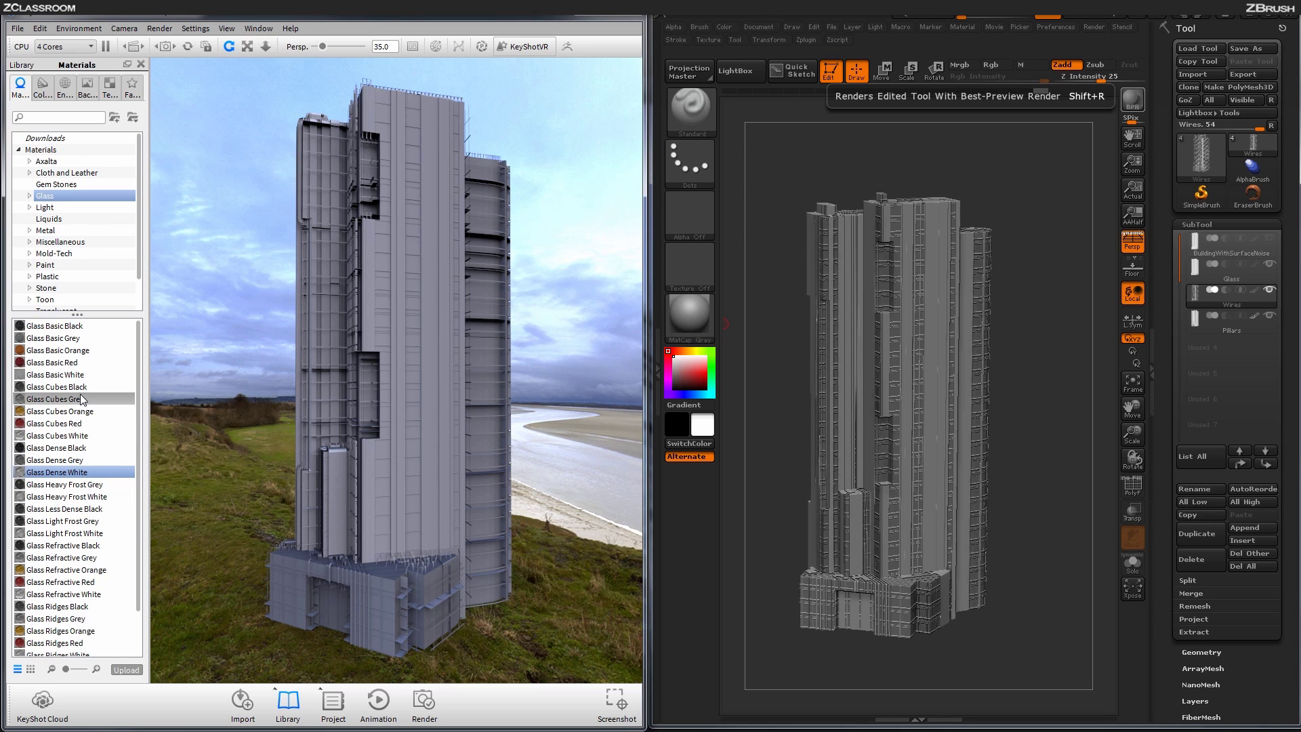
pyautogui.click(75, 510)
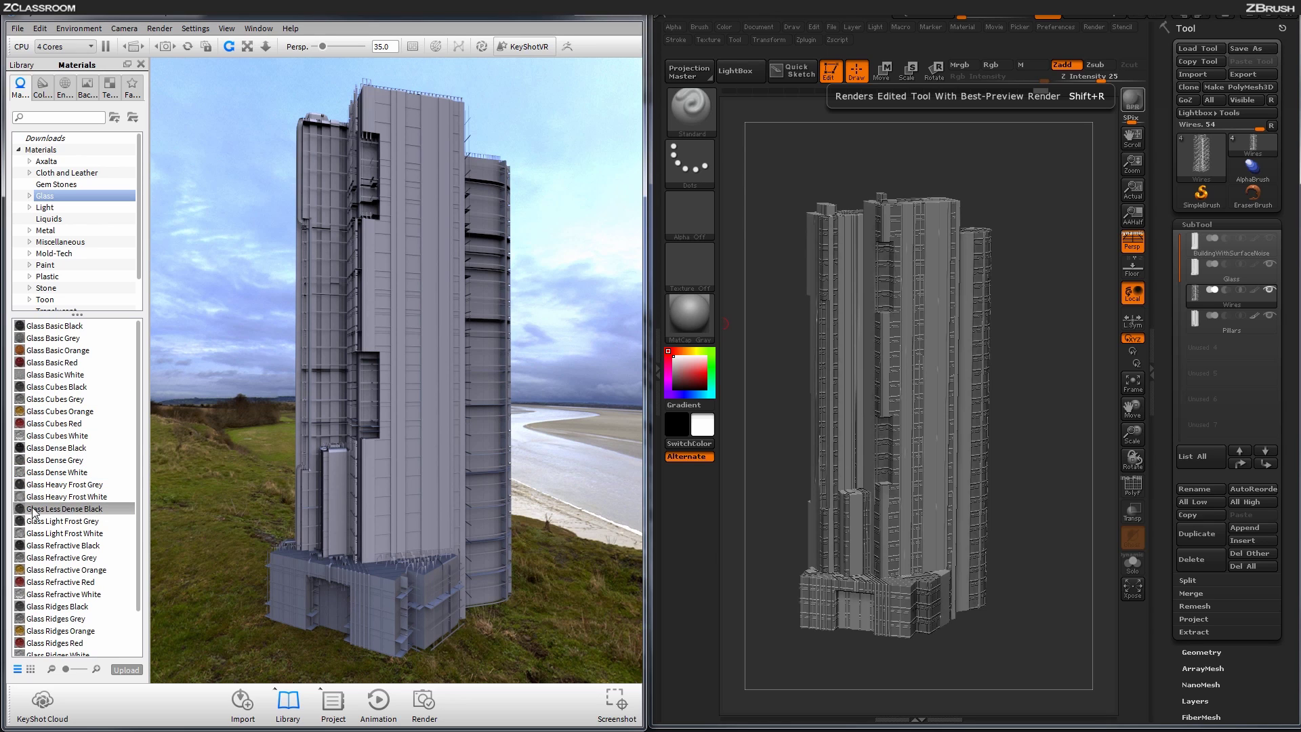
pyautogui.moveTo(75, 506); pyautogui.dragTo(412, 431)
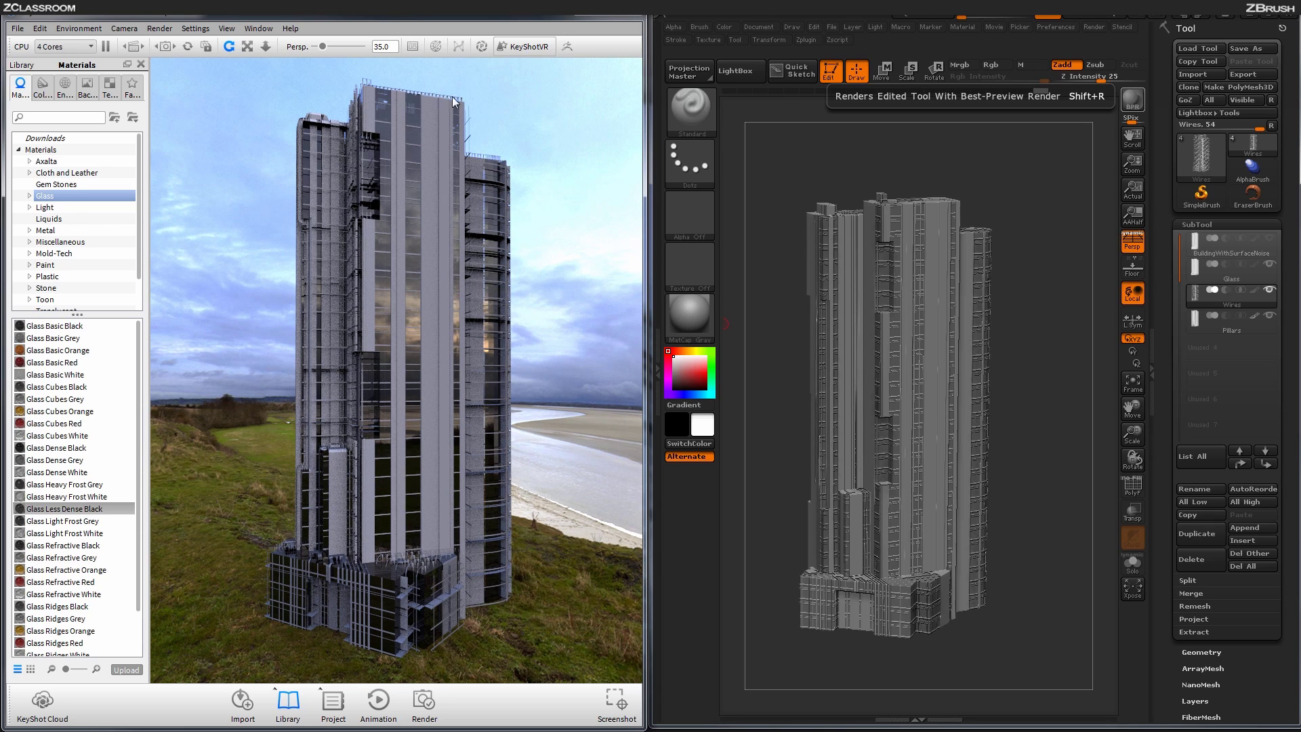
# - Try Snow Storm, then apply the Axalta Silver Leaf_745529 paint to the tower's frame
pyautogui.click(53, 162)
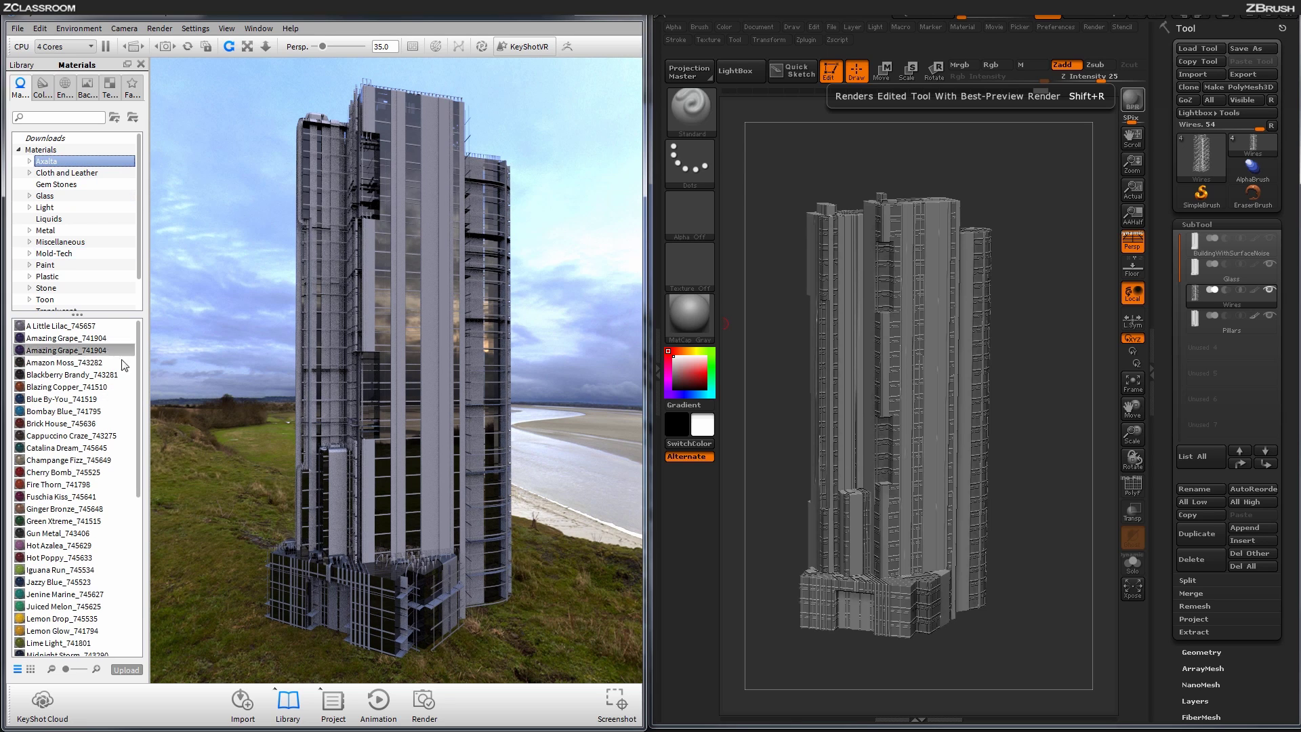
pyautogui.moveTo(135, 364); pyautogui.dragTo(139, 555)
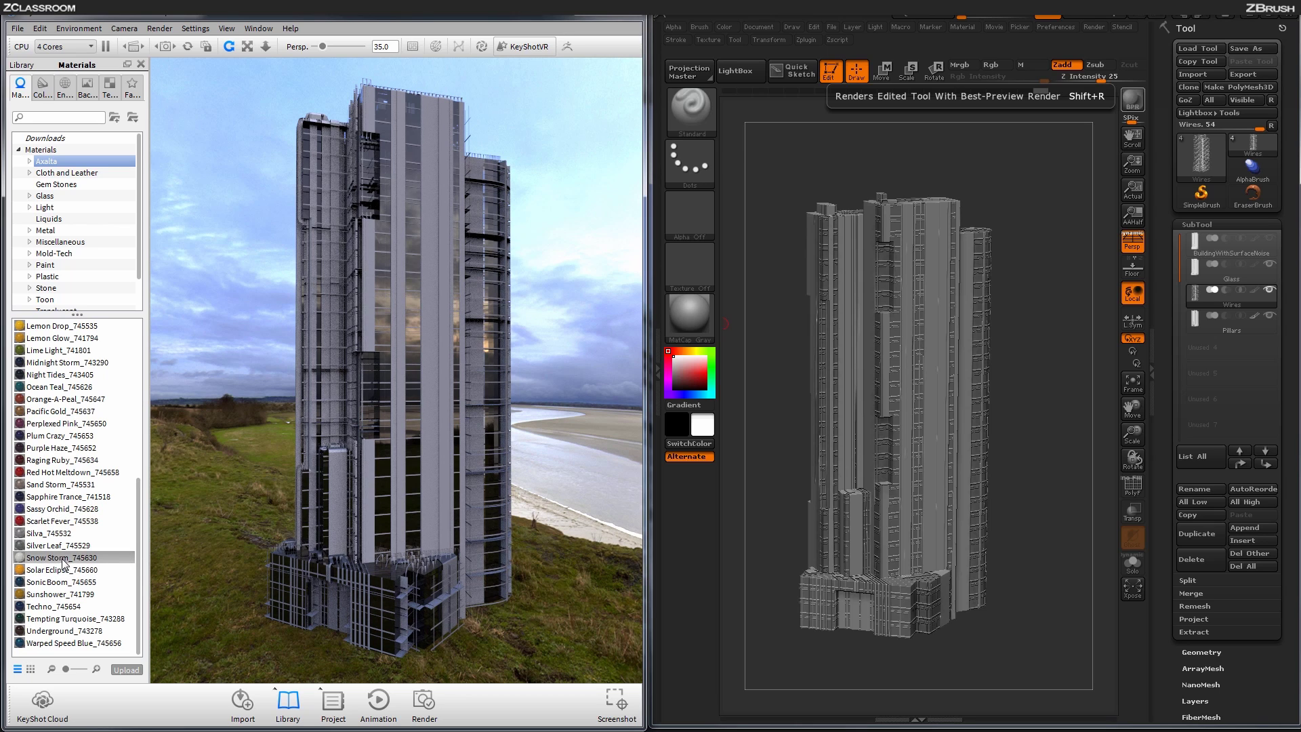
pyautogui.moveTo(47, 561)
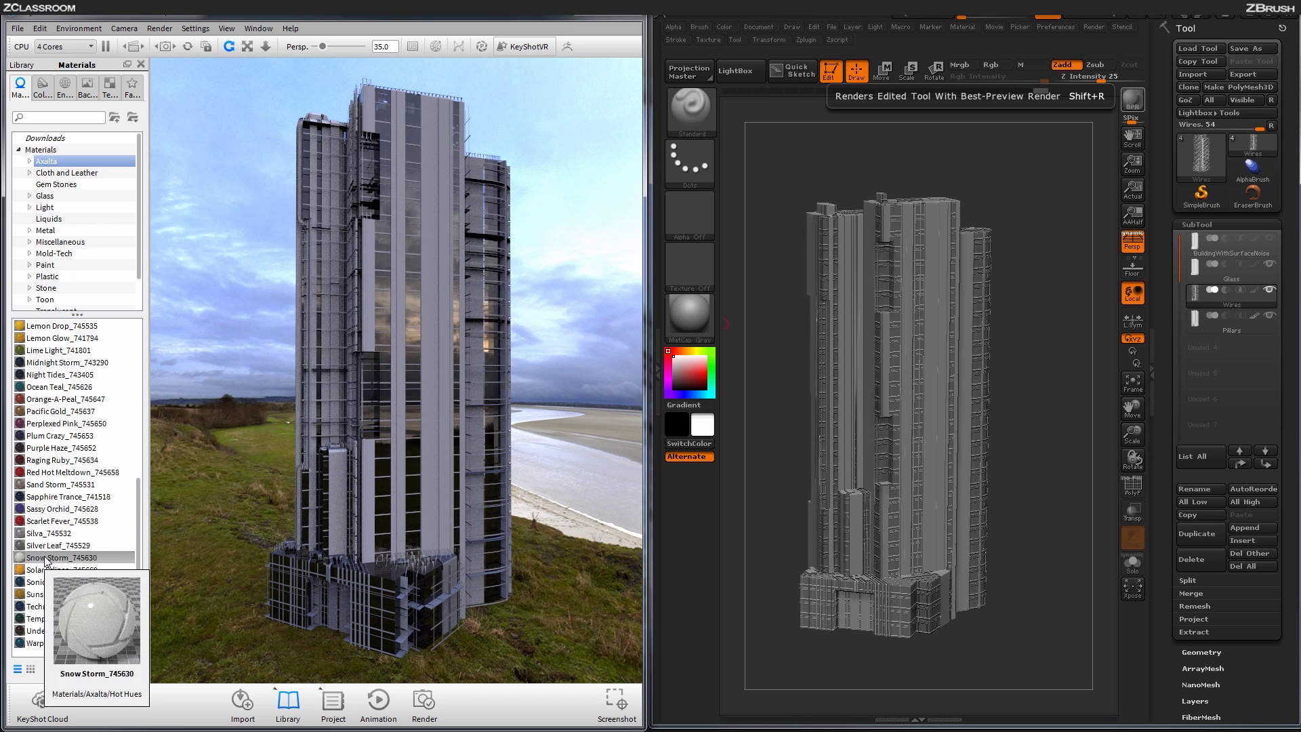
pyautogui.moveTo(40, 560); pyautogui.dragTo(386, 140)
pyautogui.moveTo(58, 545); pyautogui.dragTo(432, 439)
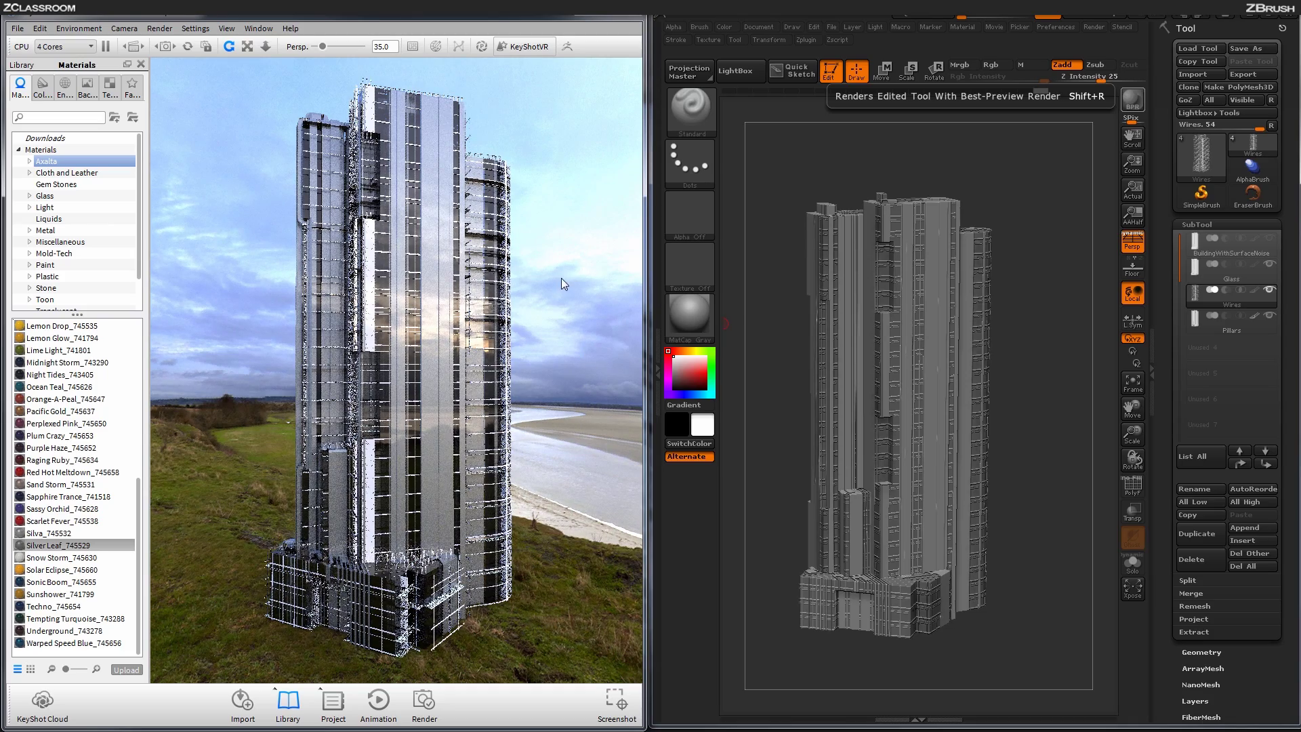
# - Orbit the camera and zoom in closer to the tower
pyautogui.moveTo(566, 362); pyautogui.dragTo(361, 341)
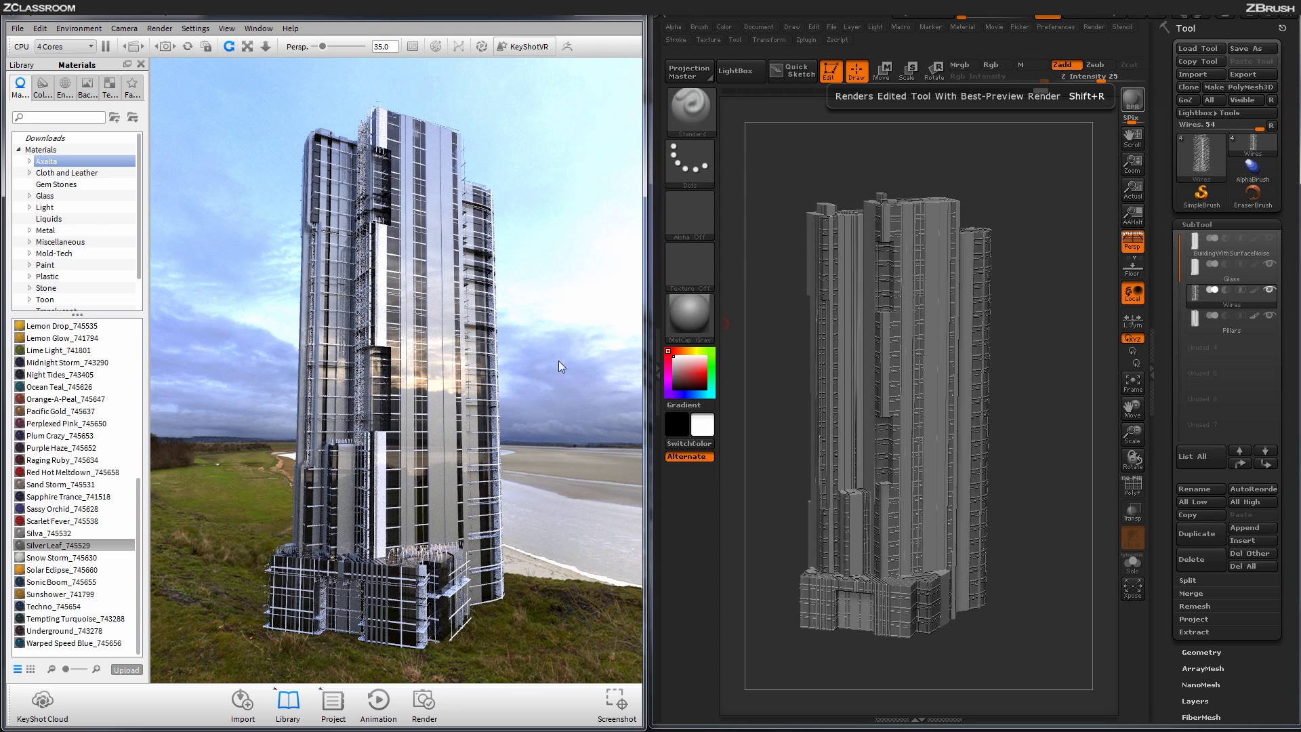
pyautogui.moveTo(578, 272); pyautogui.dragTo(531, 559)
pyautogui.scroll(3, 539, 321)
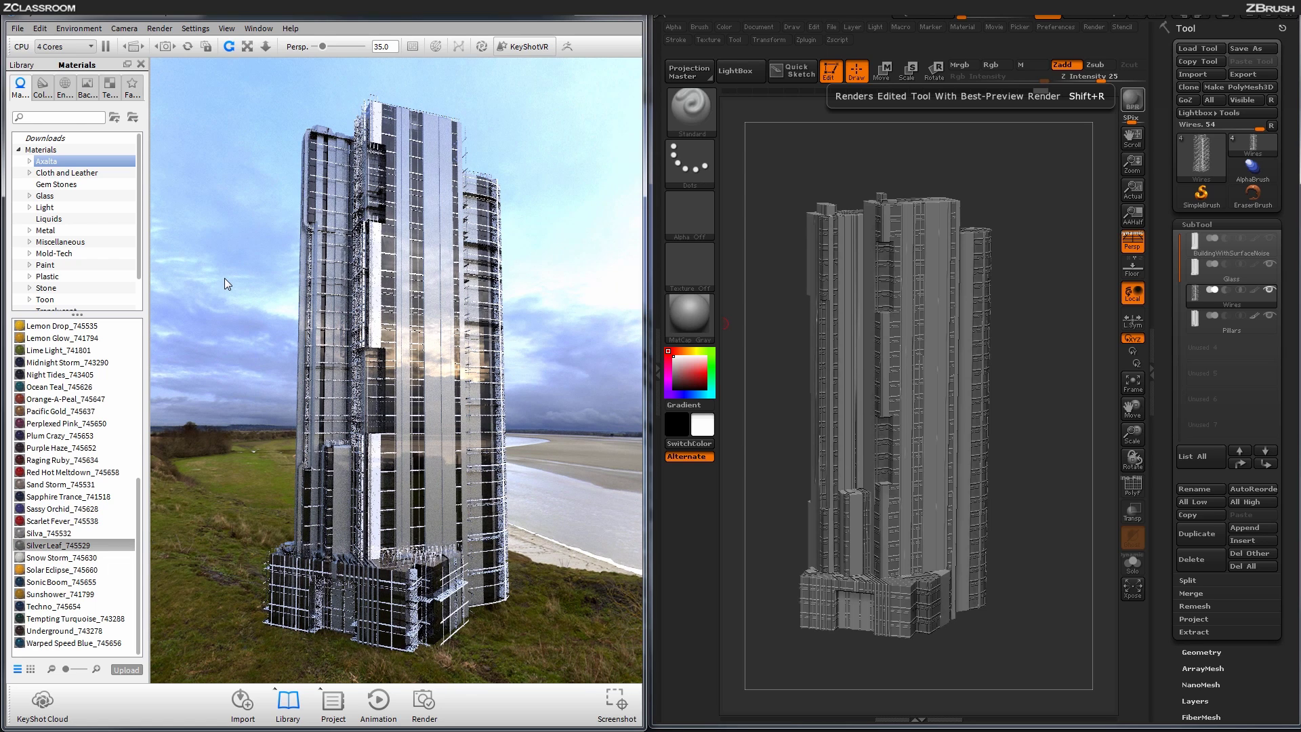
# - Set the environment background to a flat lavender-blue colour, RGB 136,136,255
pyautogui.press('space')
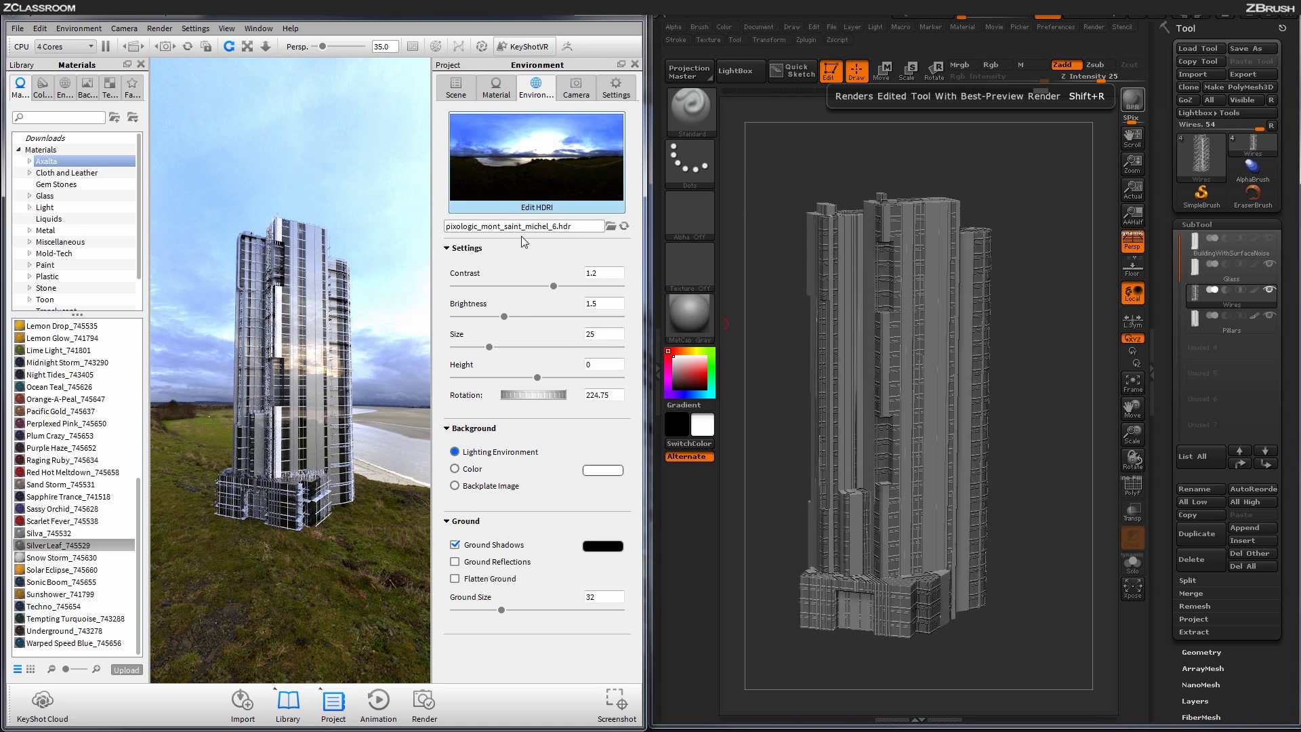
pyautogui.click(473, 470)
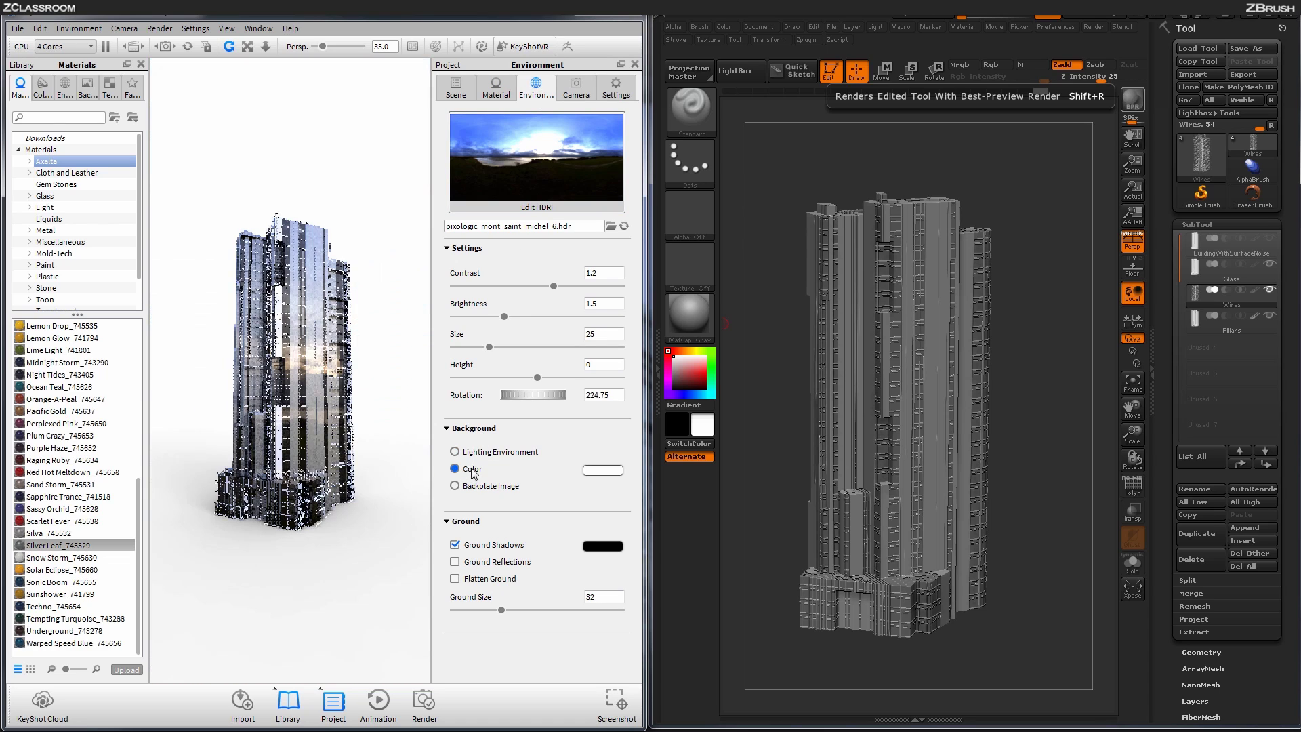
pyautogui.click(597, 472)
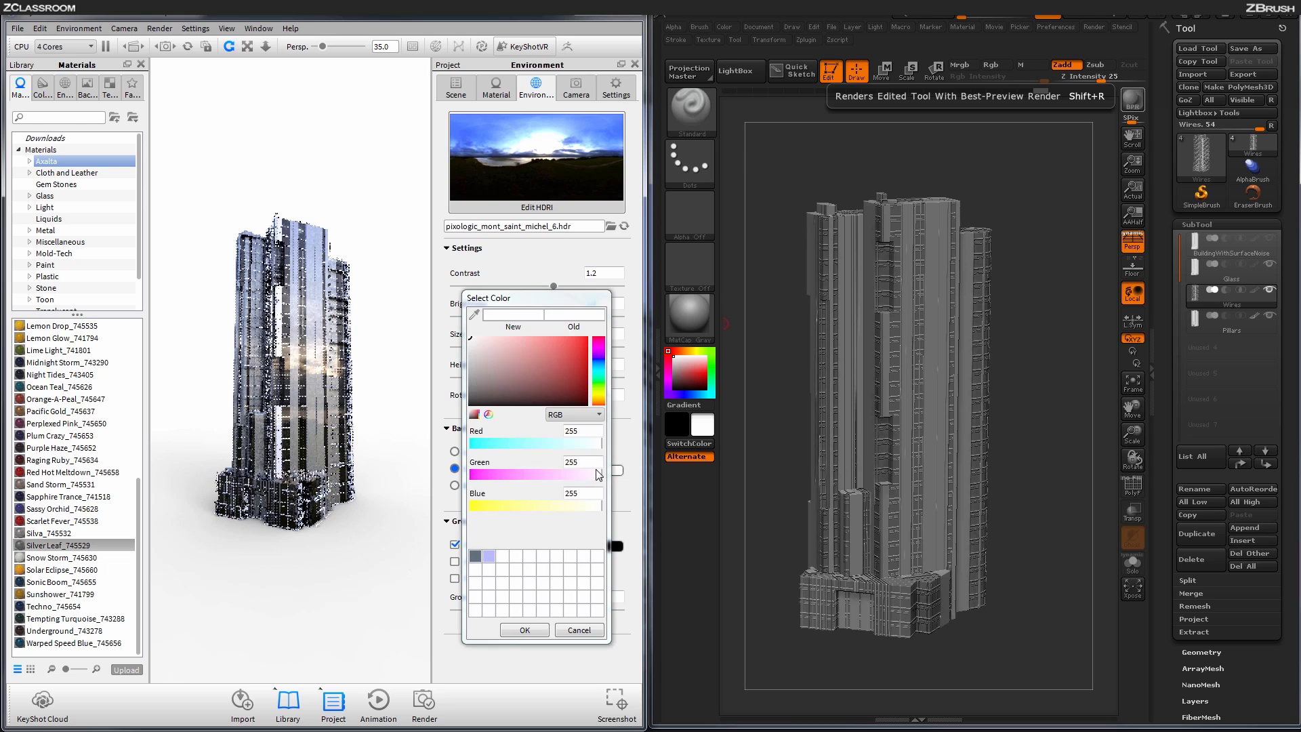
pyautogui.click(492, 559)
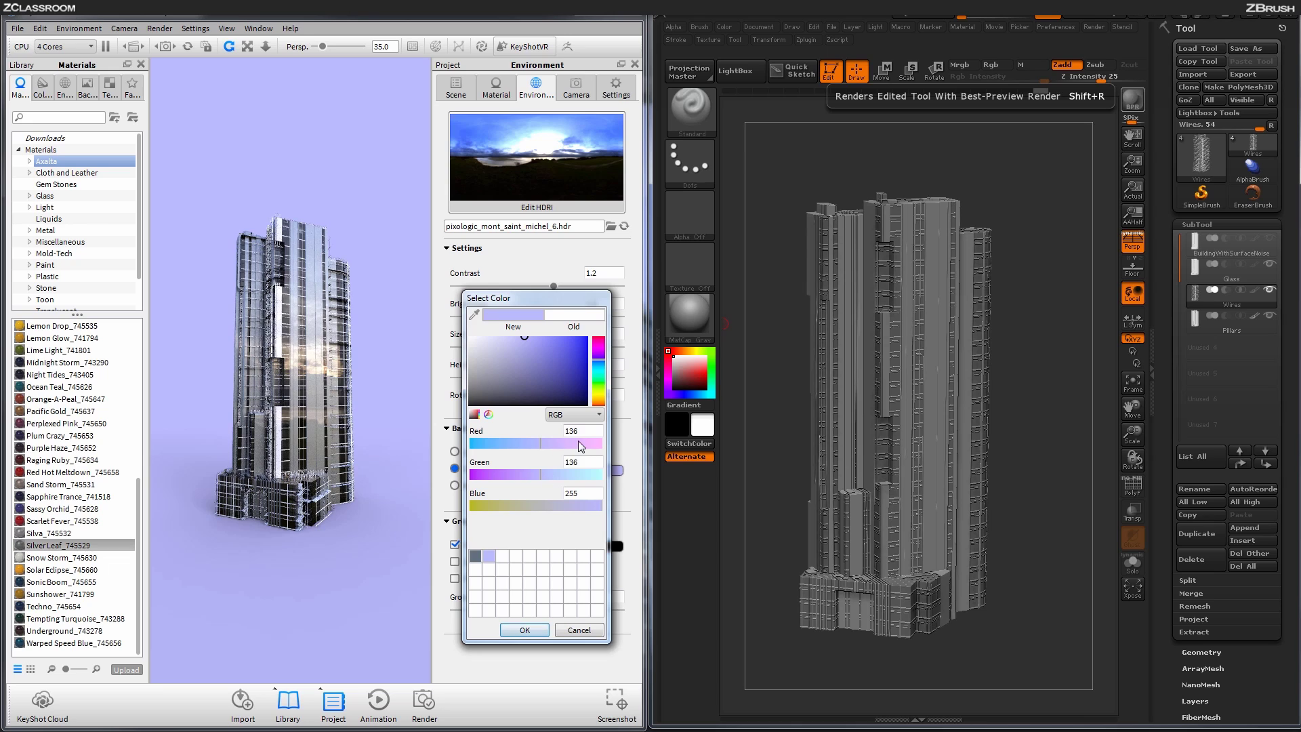
pyautogui.click(525, 630)
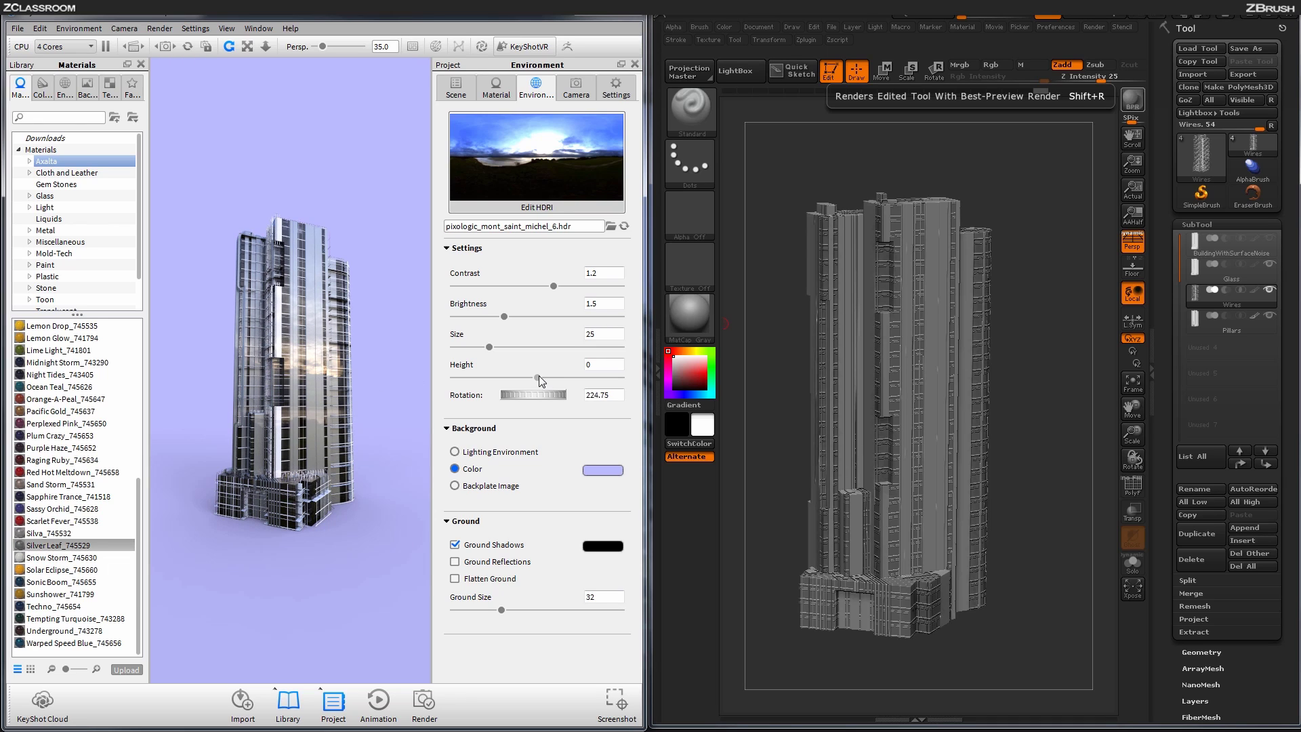
# - Lower the environment height to -0.25 and frame the building closer from below
pyautogui.moveTo(538, 375); pyautogui.dragTo(498, 380)
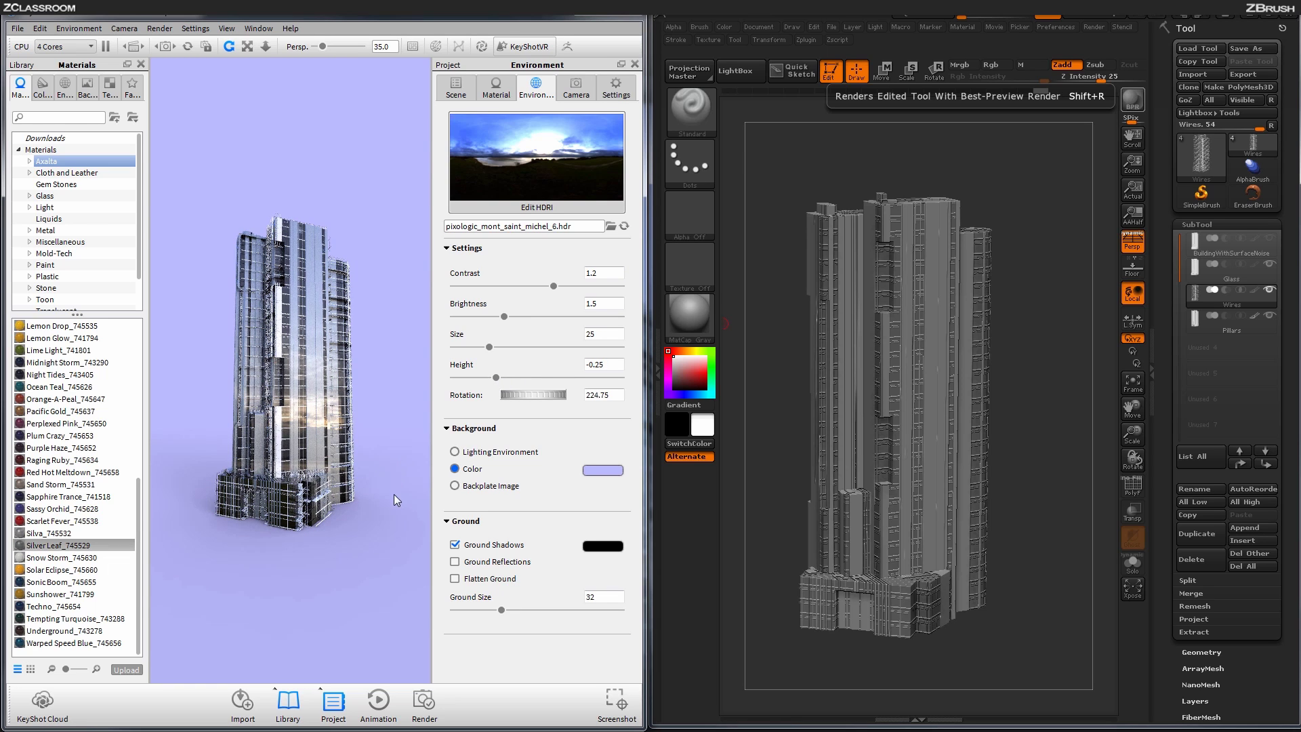
pyautogui.moveTo(395, 495); pyautogui.dragTo(403, 452)
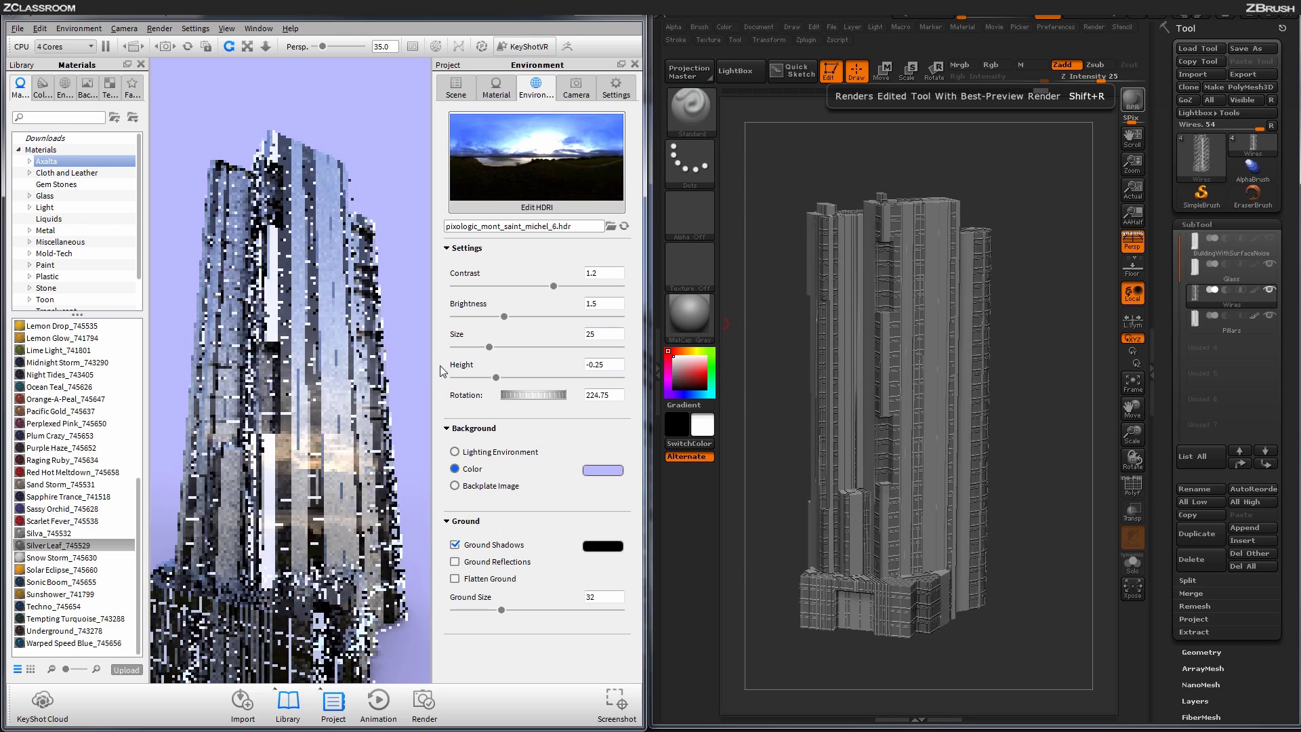
pyautogui.scroll(2, 427, 312)
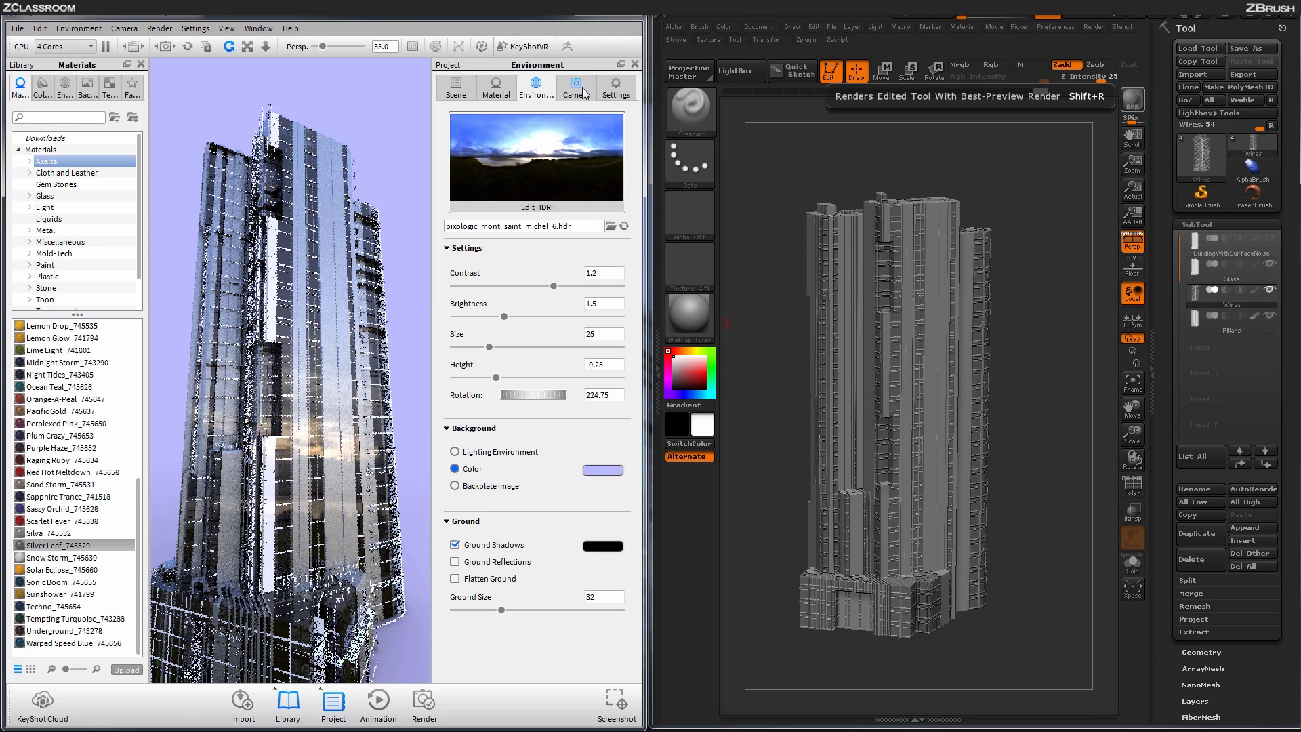
# - Enable depth of field focused on the building at F-stop 6, with bloom and 0.402 vignetting
pyautogui.click(584, 101)
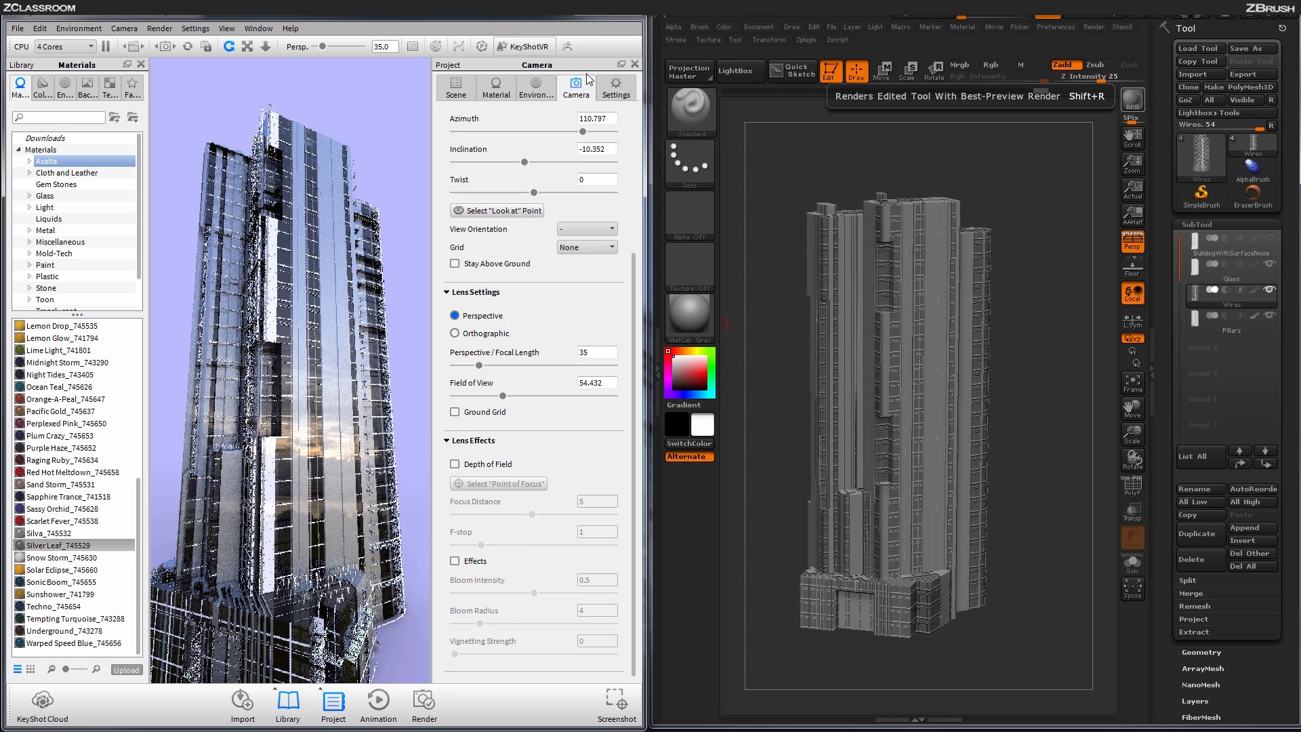
pyautogui.click(455, 465)
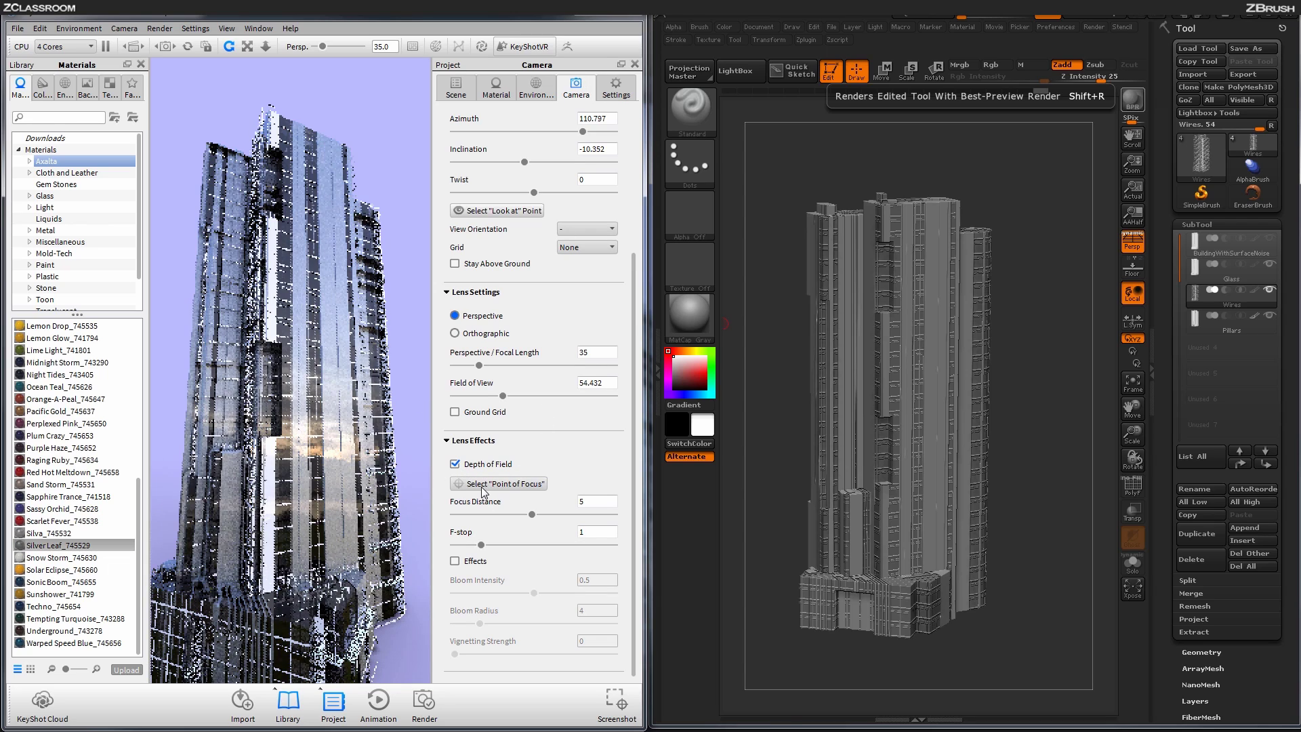
pyautogui.click(482, 485)
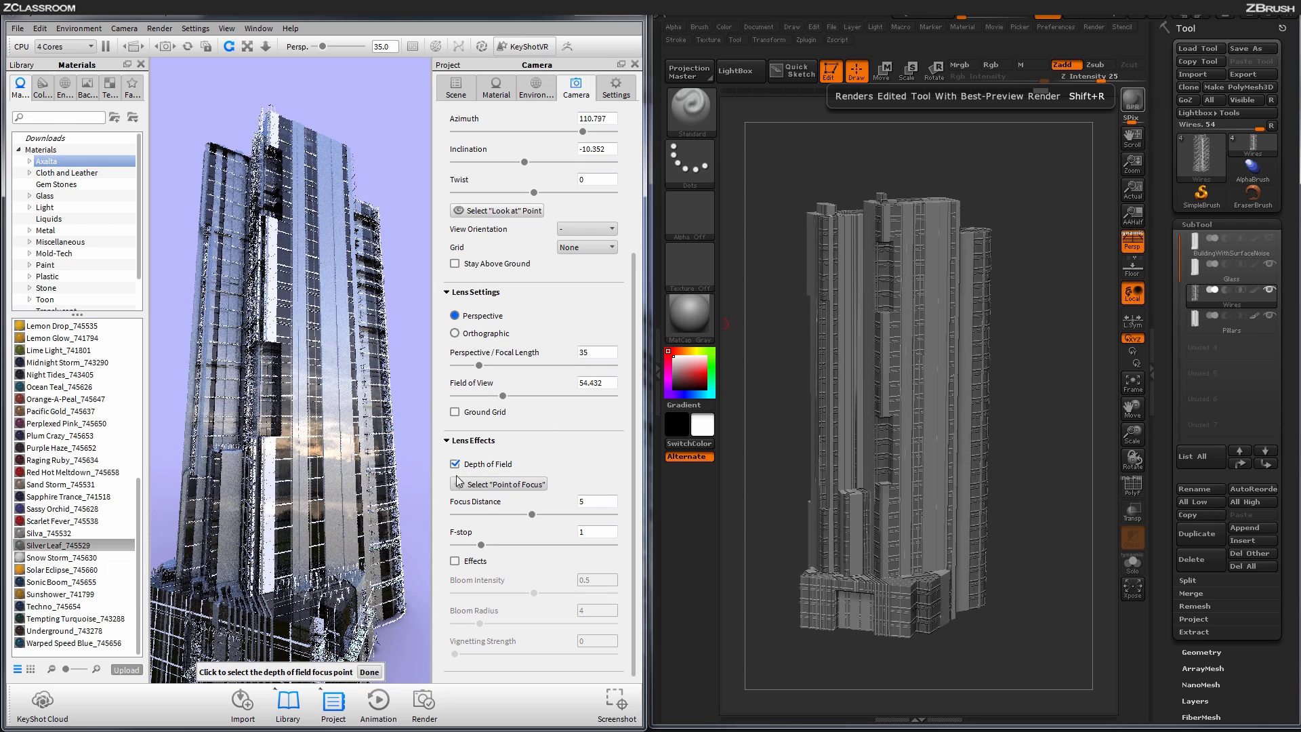
pyautogui.click(266, 330)
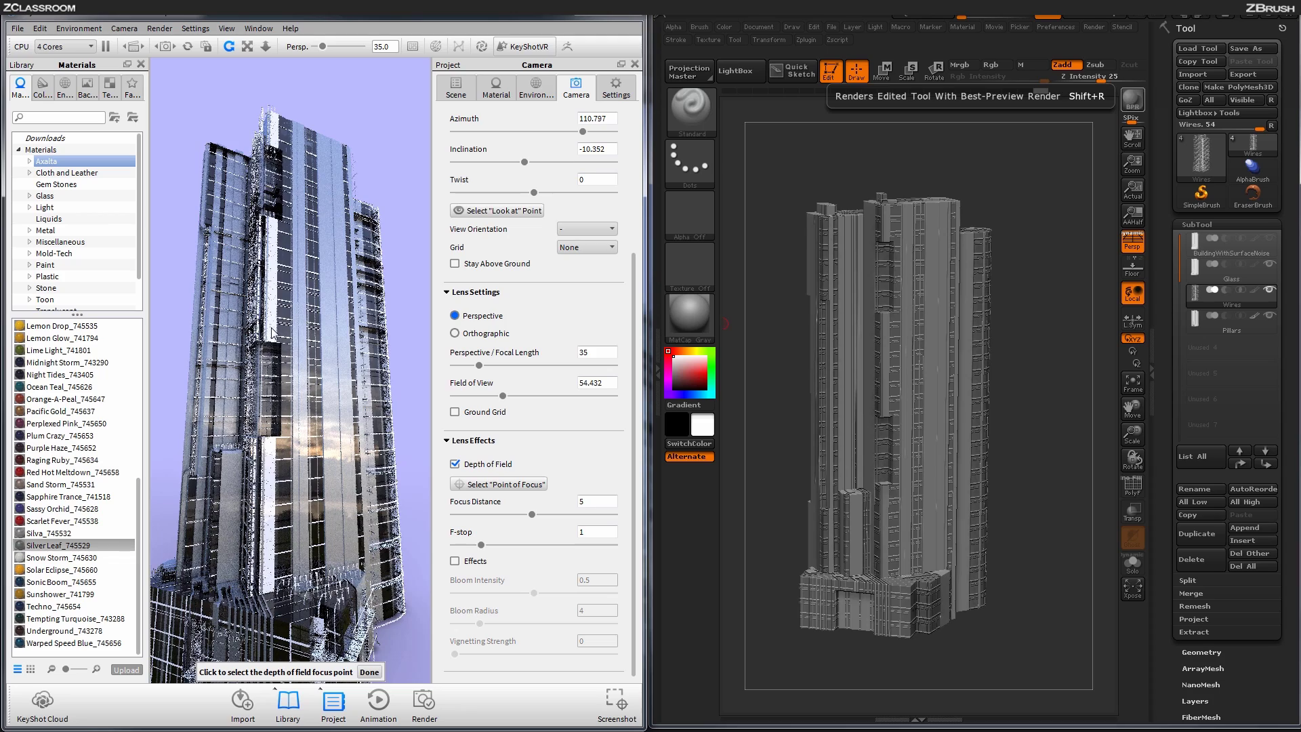
pyautogui.click(369, 672)
pyautogui.moveTo(481, 545); pyautogui.dragTo(616, 546)
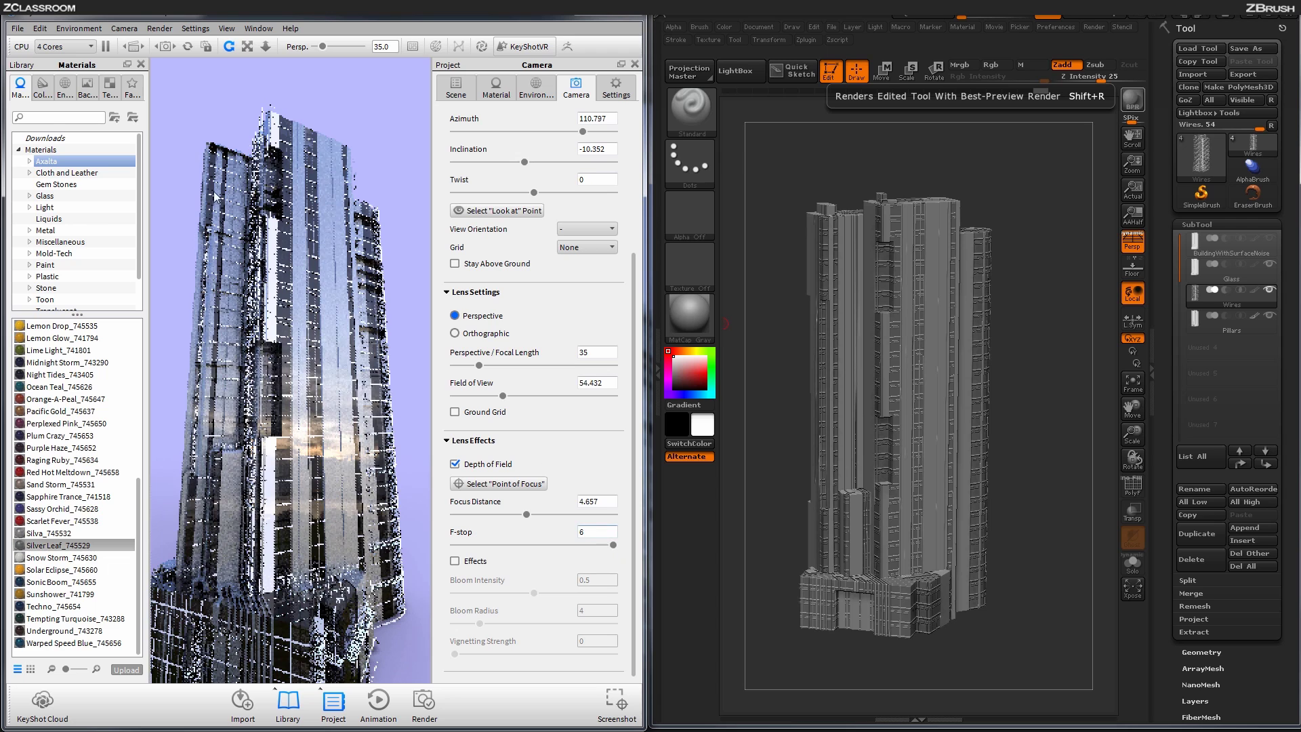
pyautogui.click(454, 561)
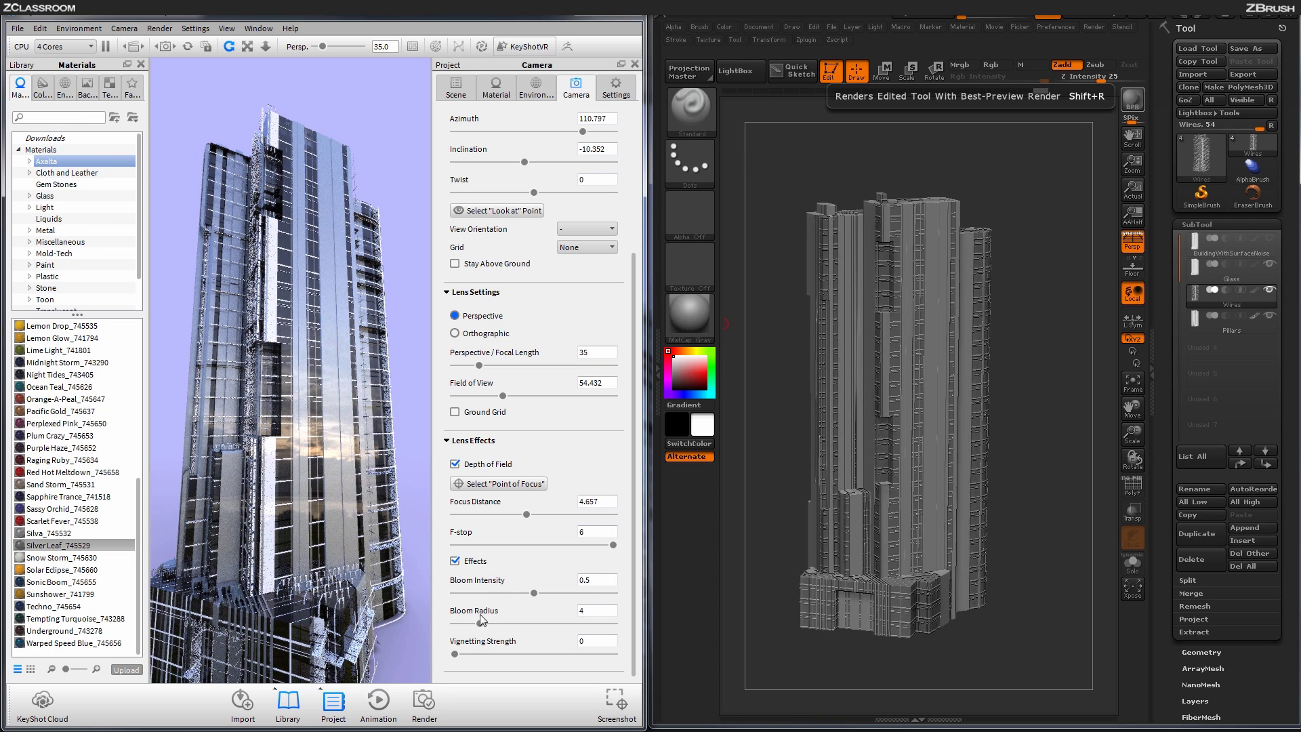
pyautogui.moveTo(455, 654); pyautogui.dragTo(499, 624)
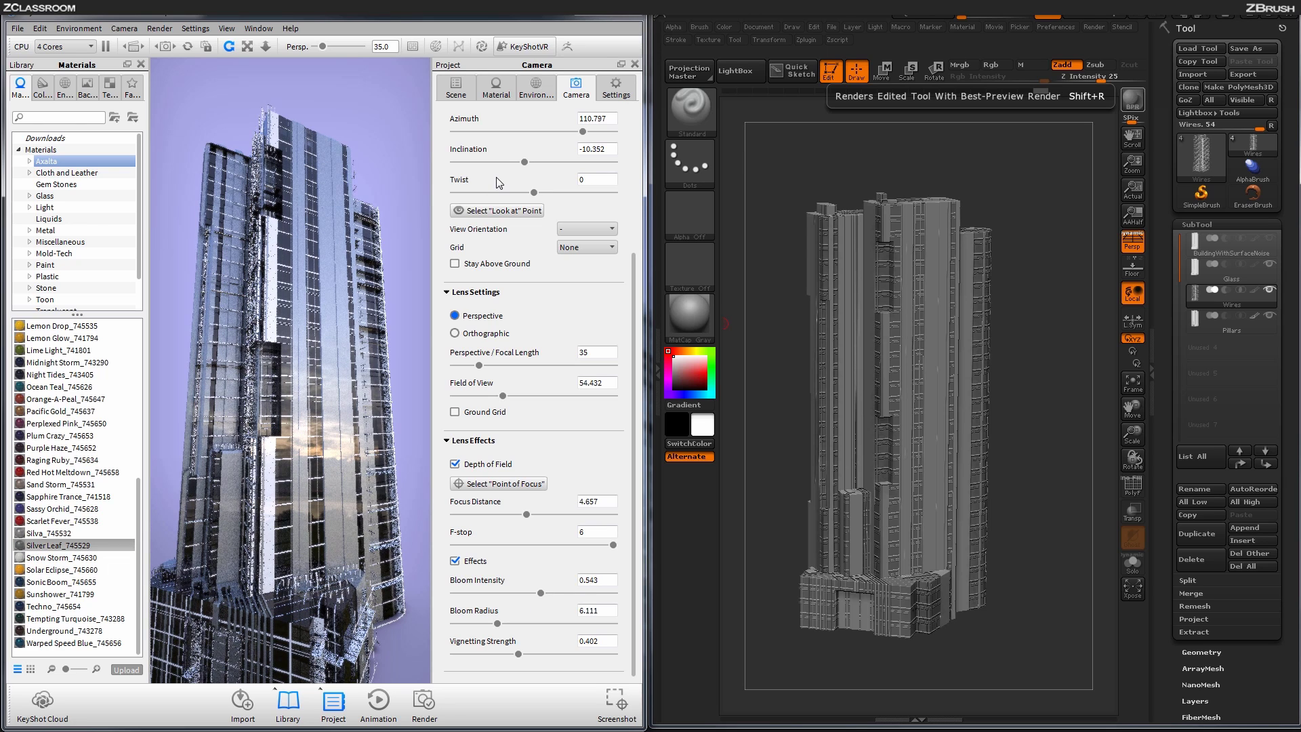
# - Hide the Project panel and orbit the camera to a low angle looking up the skyscraper
pyautogui.press('space')
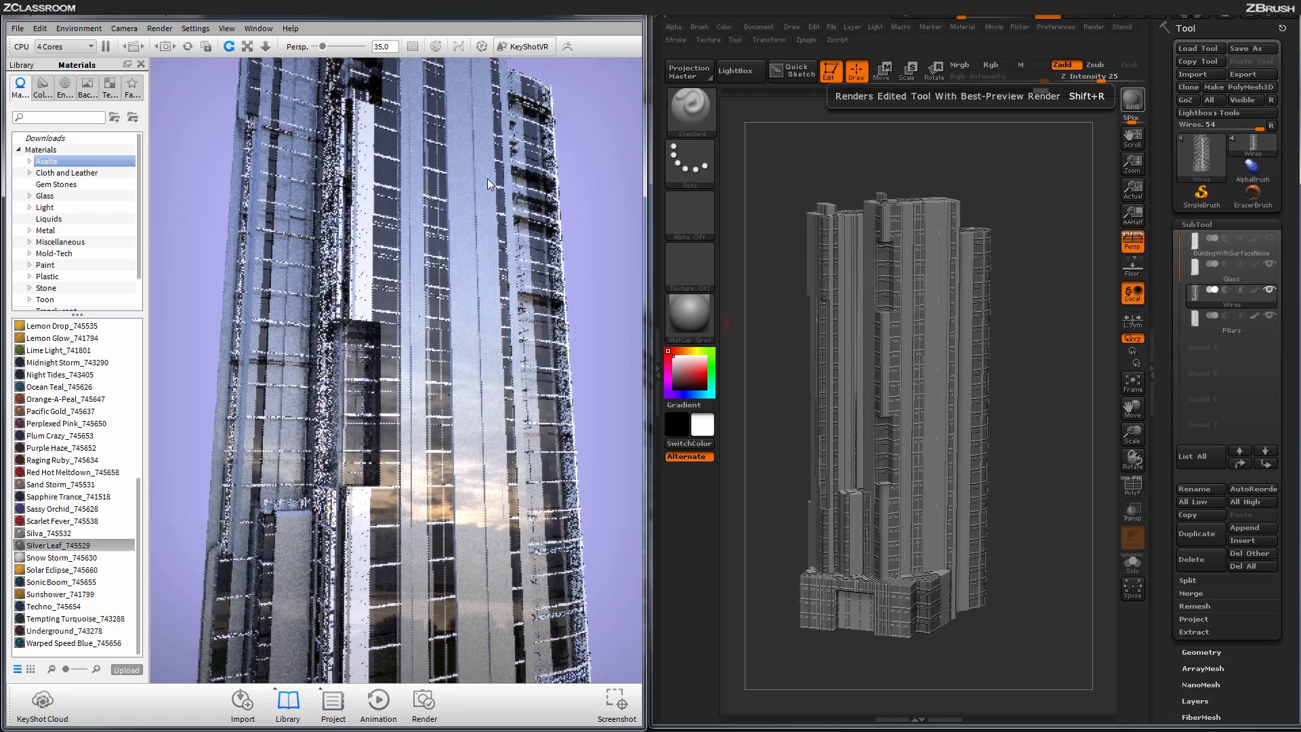
pyautogui.moveTo(603, 408)
pyautogui.mouseDown()
pyautogui.moveTo(582, 307)
pyautogui.moveTo(579, 340)
pyautogui.moveTo(583, 295)
pyautogui.moveTo(595, 329)
pyautogui.moveTo(597, 307)
pyautogui.moveTo(563, 428)
pyautogui.moveTo(579, 368)
pyautogui.moveTo(595, 465)
pyautogui.moveTo(599, 388)
pyautogui.moveTo(587, 395)
pyautogui.mouseUp()
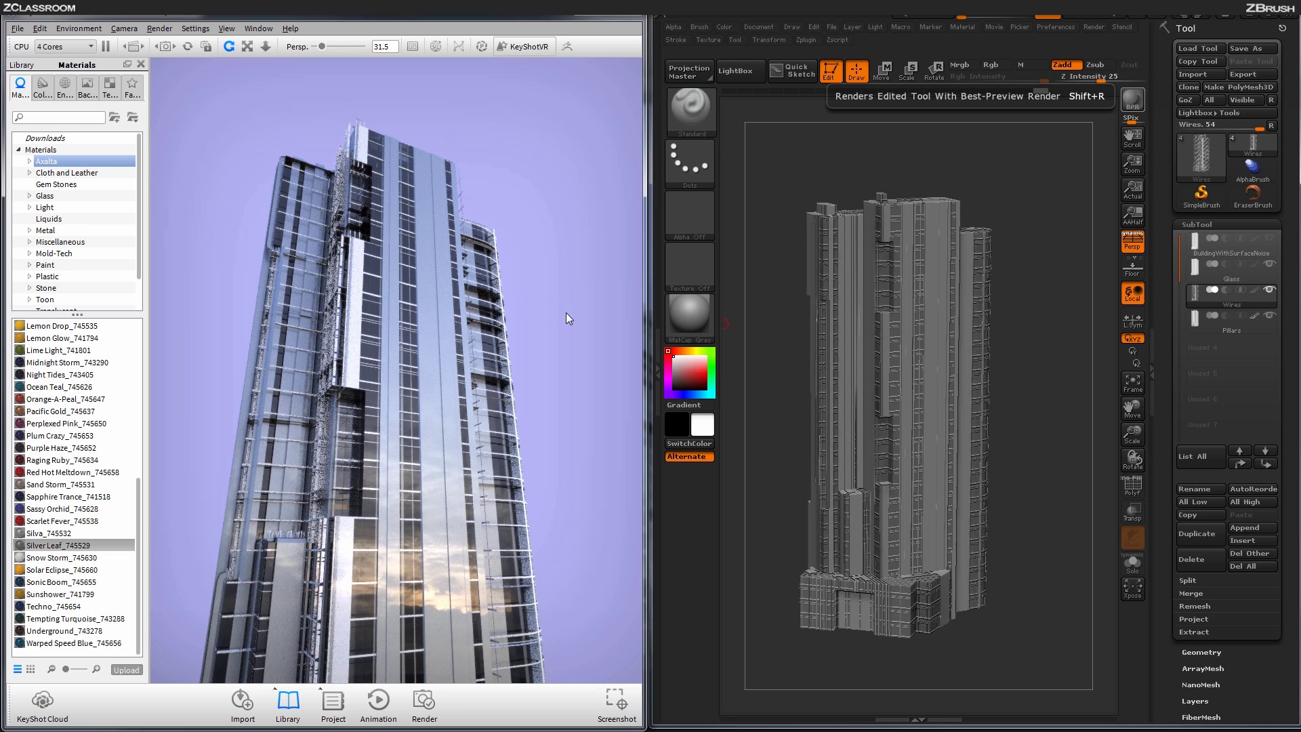
pyautogui.moveTo(566, 313); pyautogui.dragTo(578, 313)
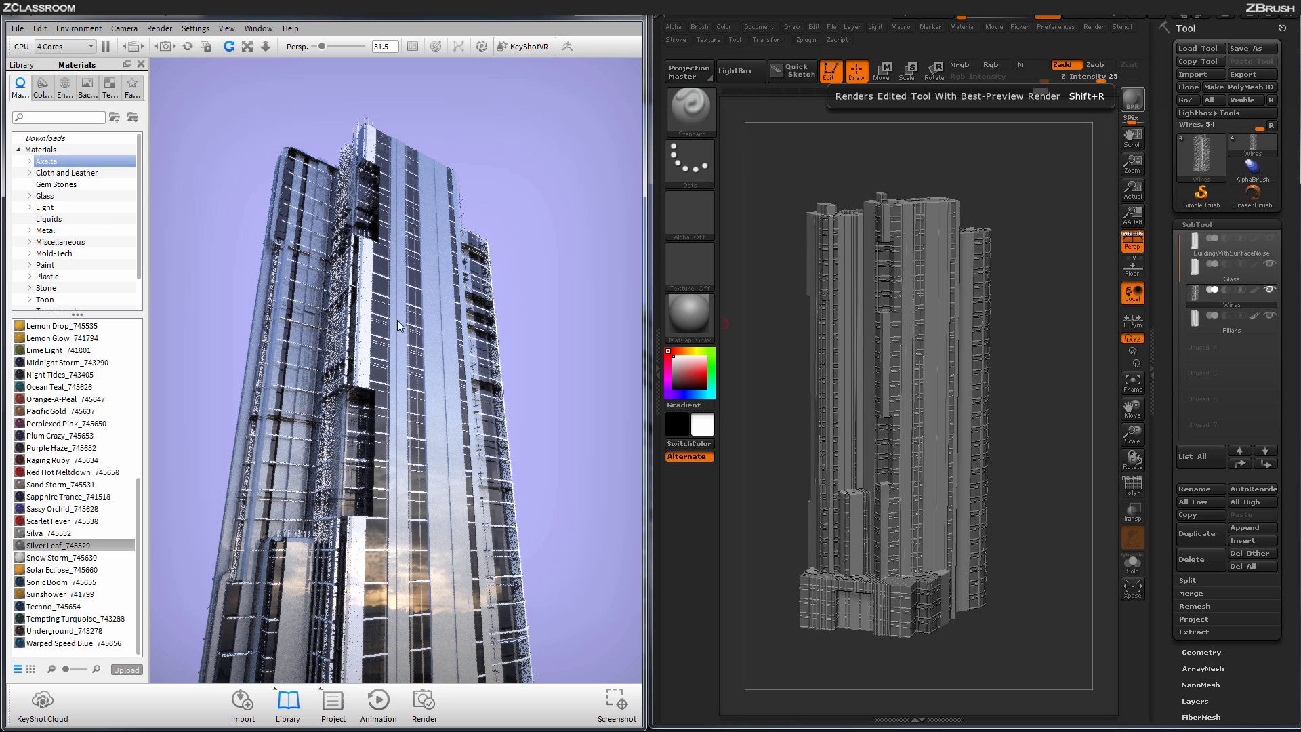
# - Drag Glass Dense White from the Glass materials onto the building's windows
pyautogui.click(52, 198)
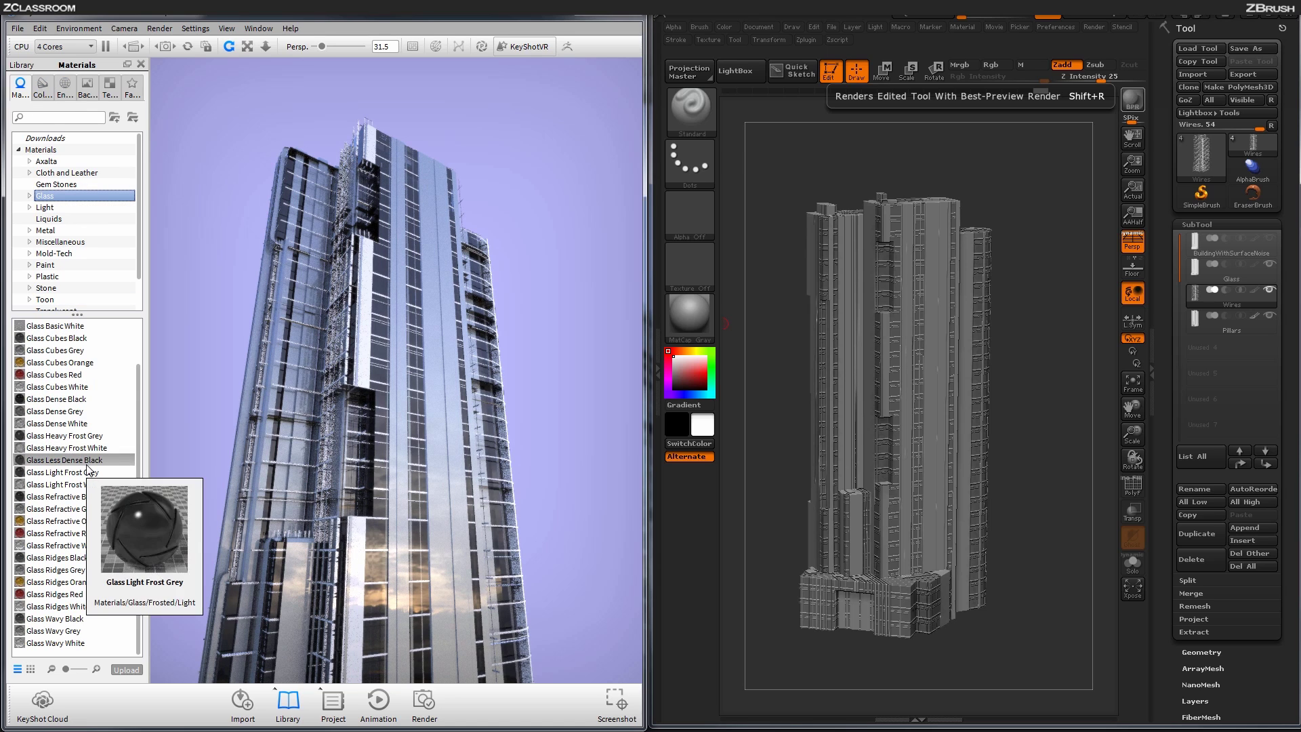
pyautogui.moveTo(103, 484)
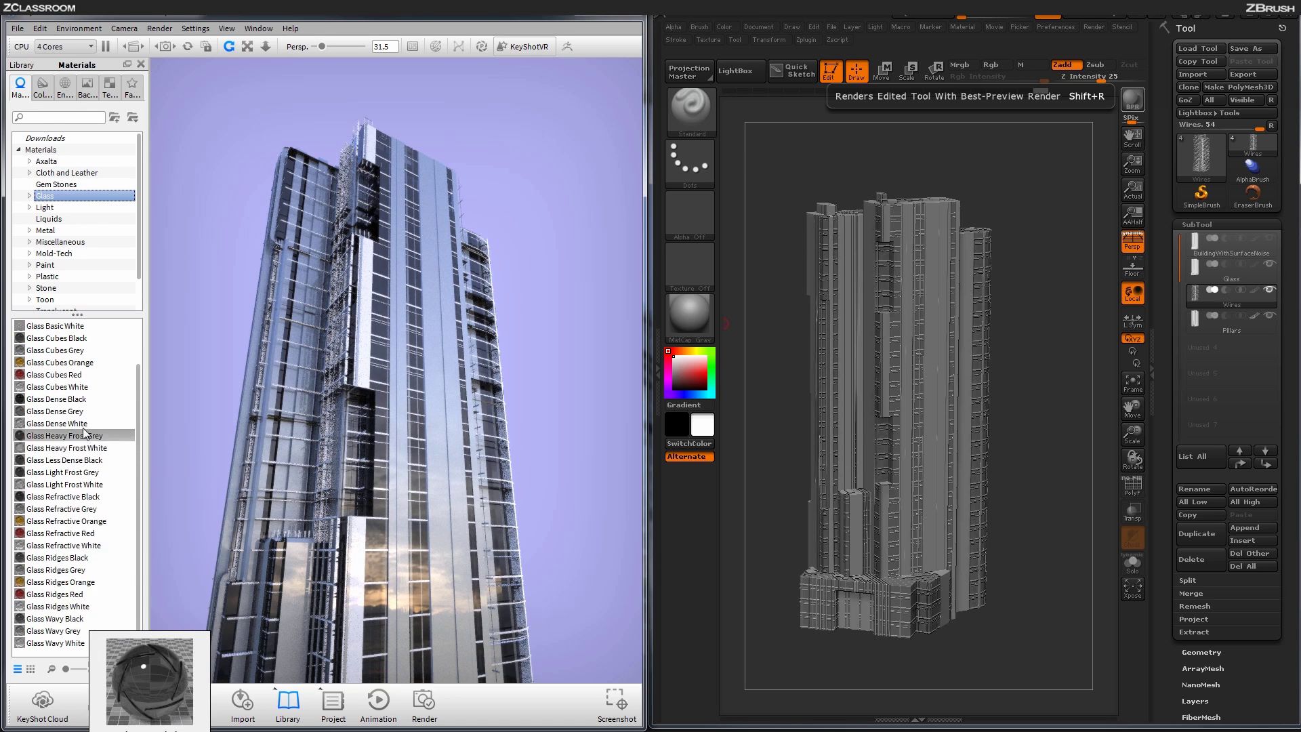
pyautogui.moveTo(69, 426)
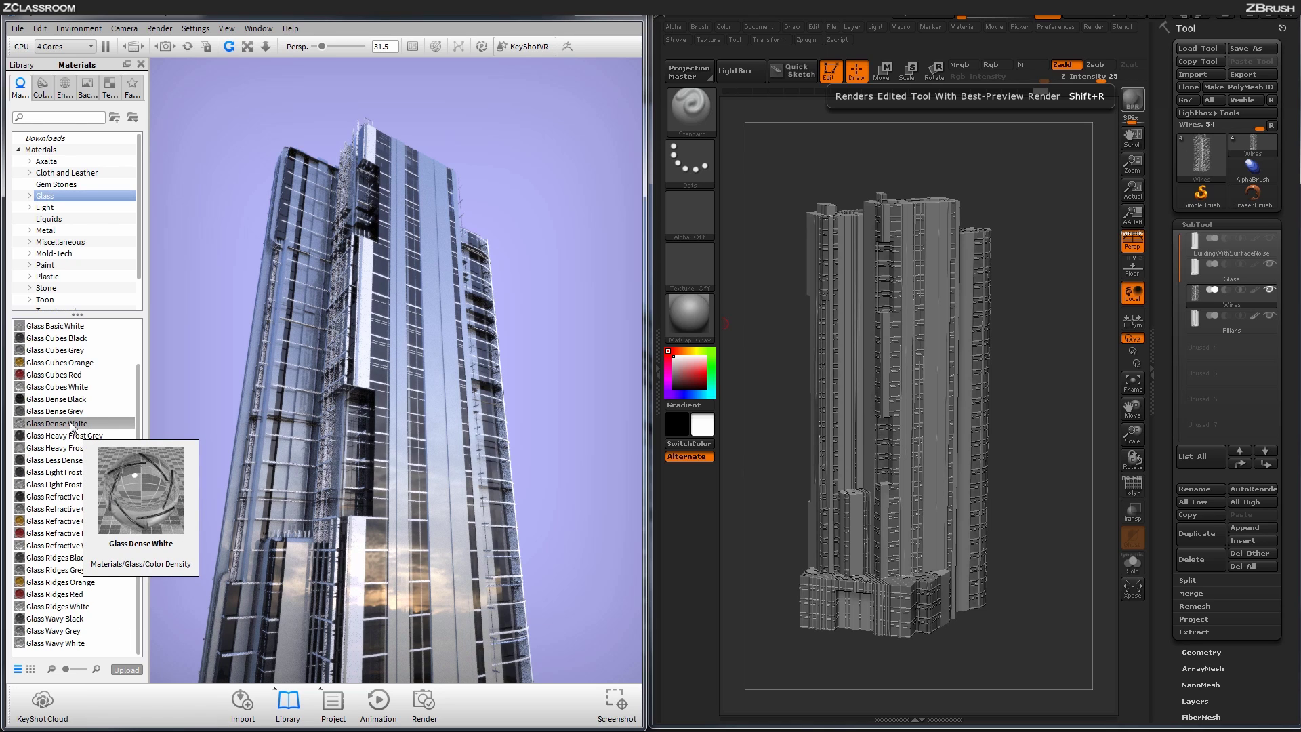
pyautogui.moveTo(69, 424); pyautogui.dragTo(375, 565)
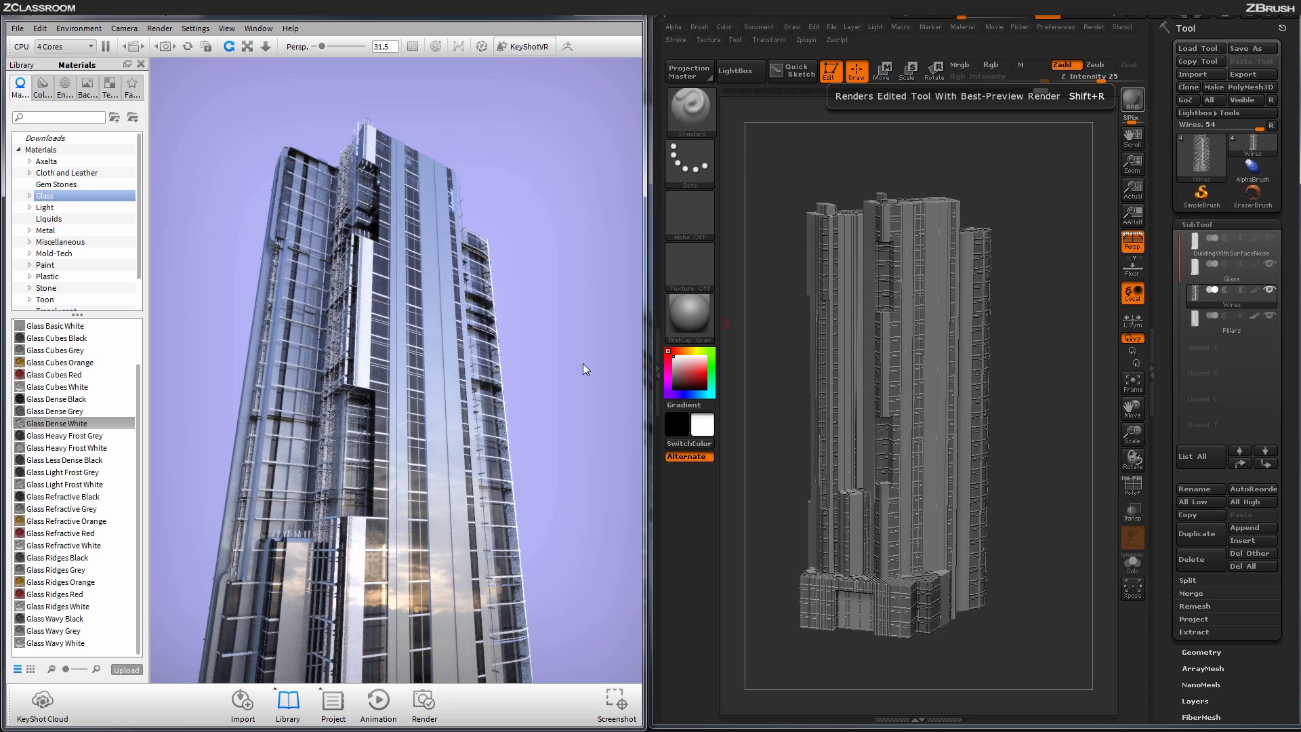
pyautogui.click(403, 393)
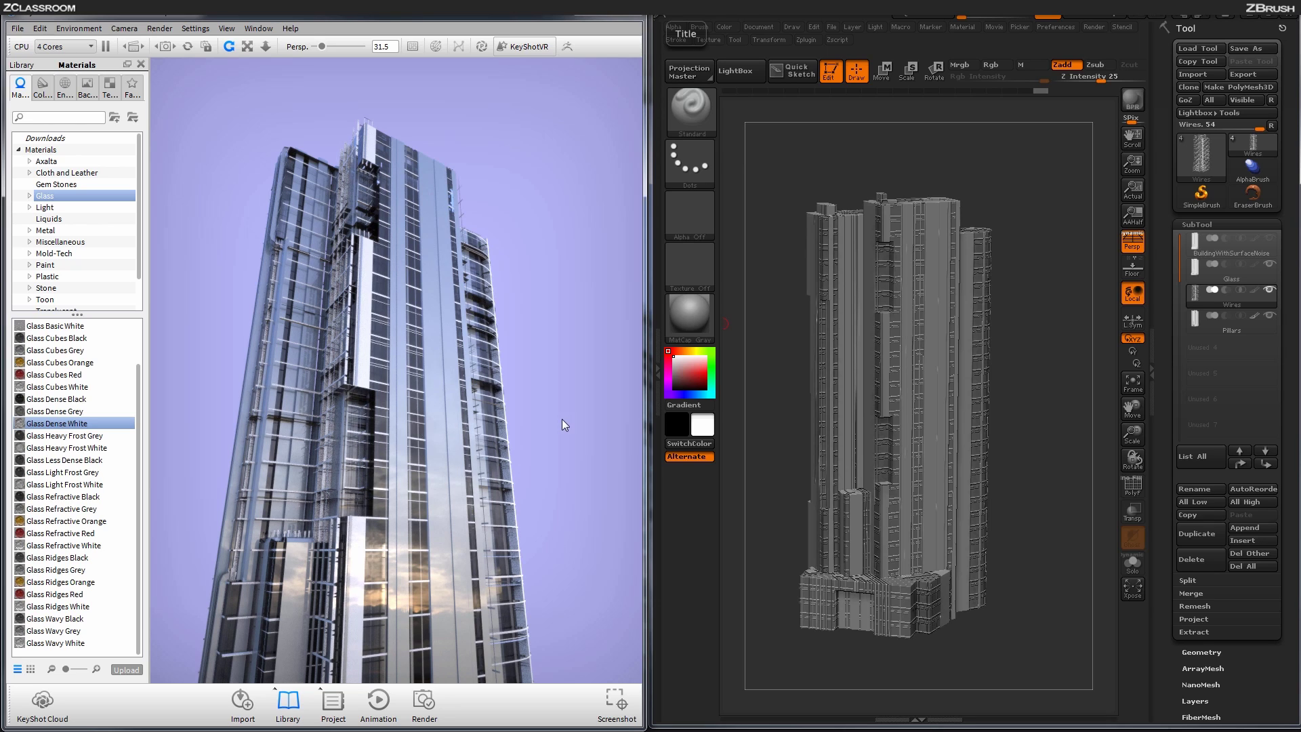
# - Switch to Photoshop to display the final render FinalTutorialBuilding_390.png at 100%
pyautogui.hotkey('alt', 'Tab')
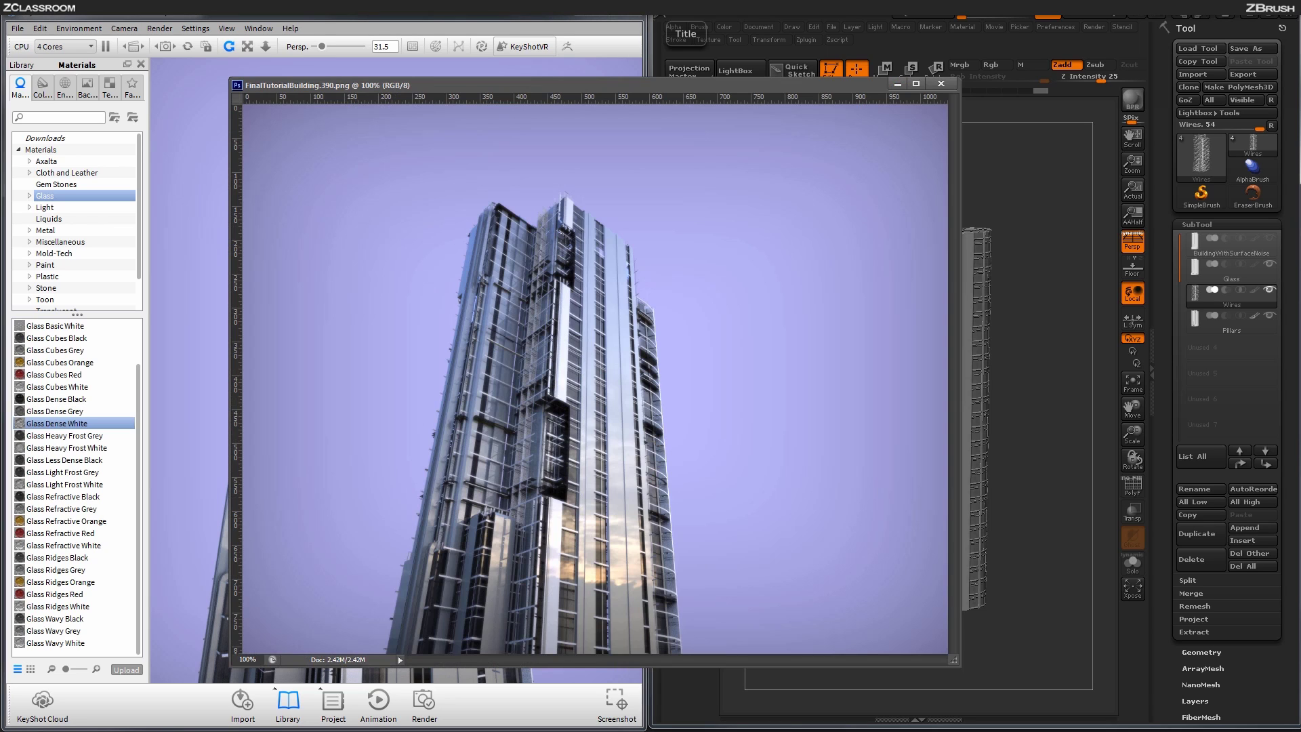